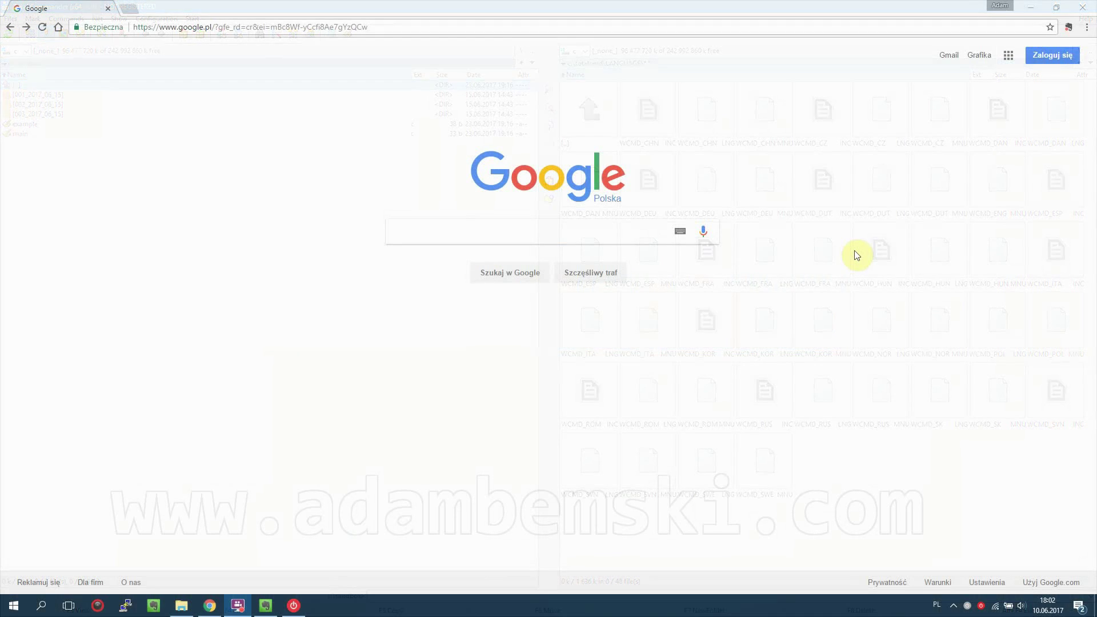
- Search Google for "total commander" and open the program's home page at ghisler.com
{"action": "left_click", "coordinate": [422, 231]}
{"action": "type", "text": "tot"}
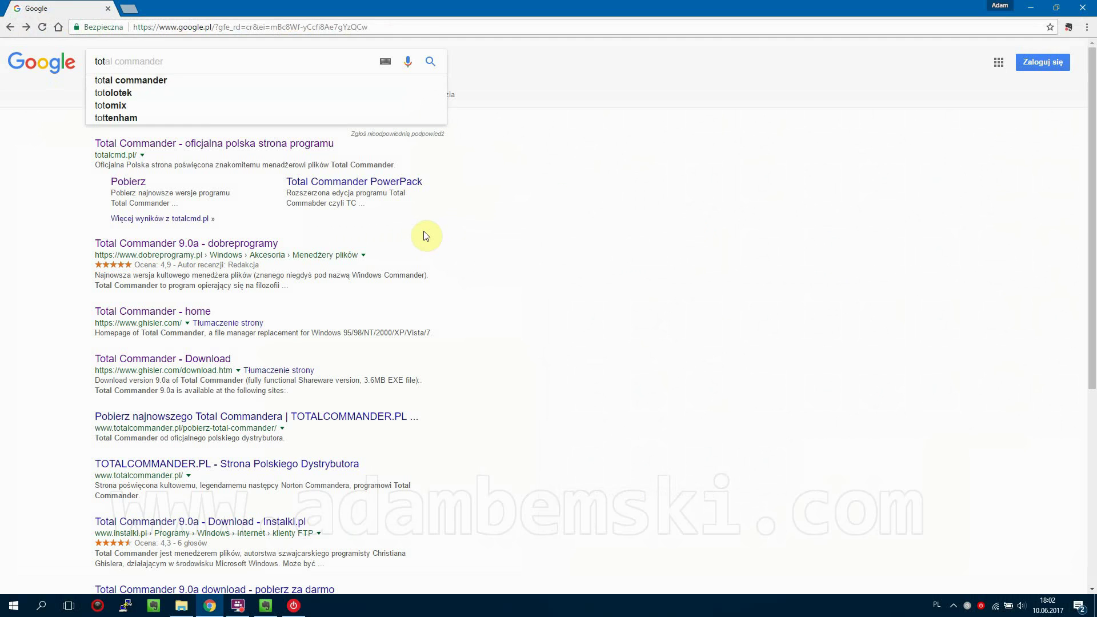
{"action": "key", "text": "Return"}
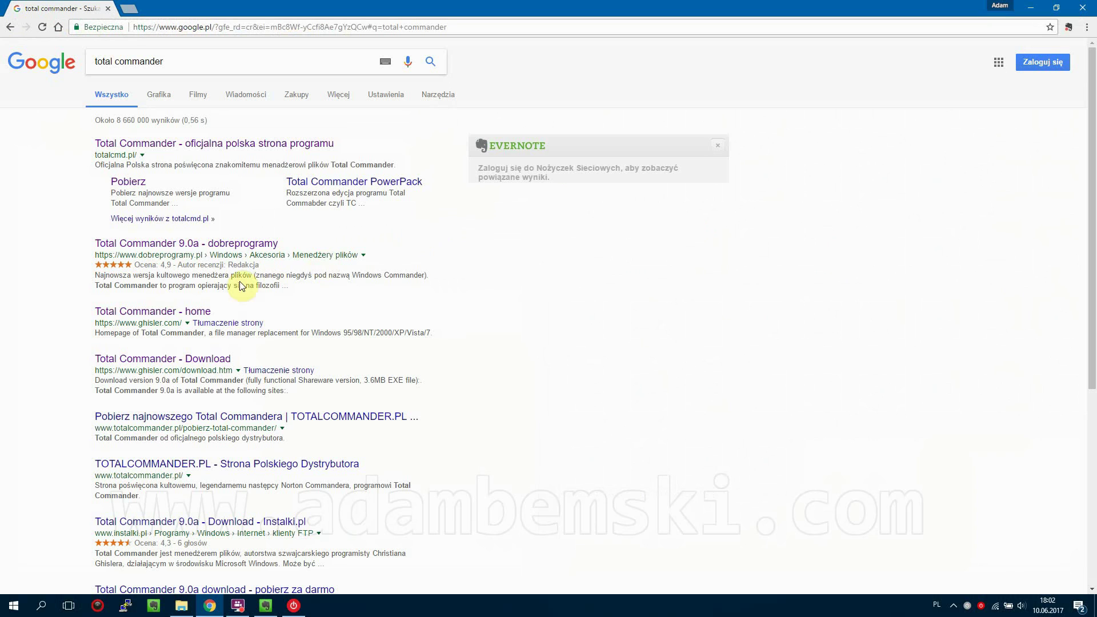
{"action": "left_click", "coordinate": [164, 313]}
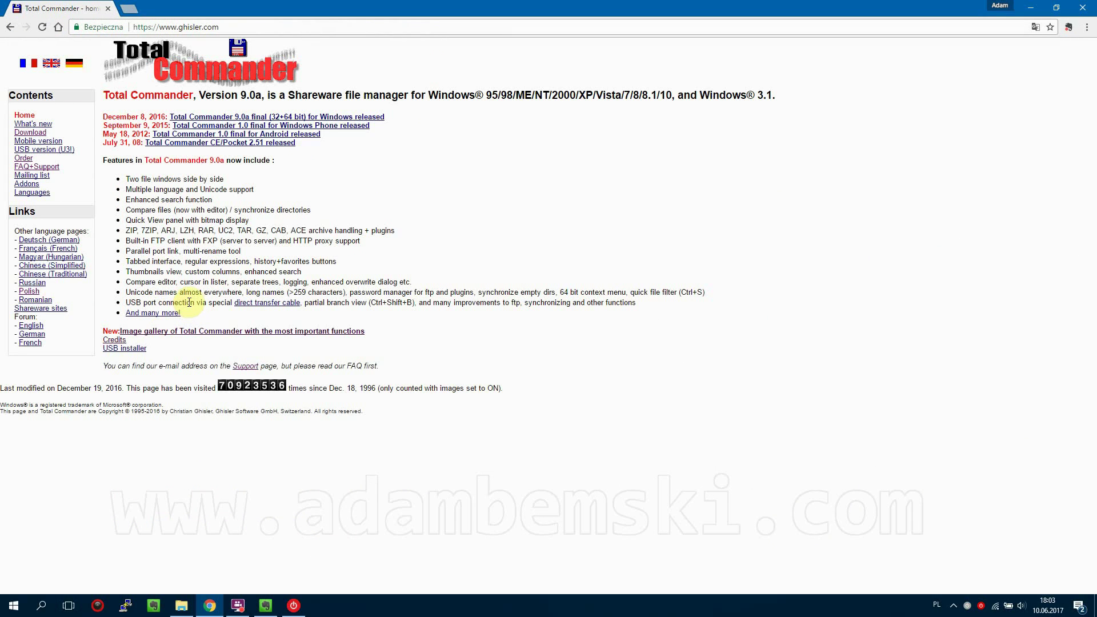
- Download the Windows 32+64-bit combined installer of Total Commander 9.0a from the Techspot mirror
{"action": "left_click", "coordinate": [30, 133]}
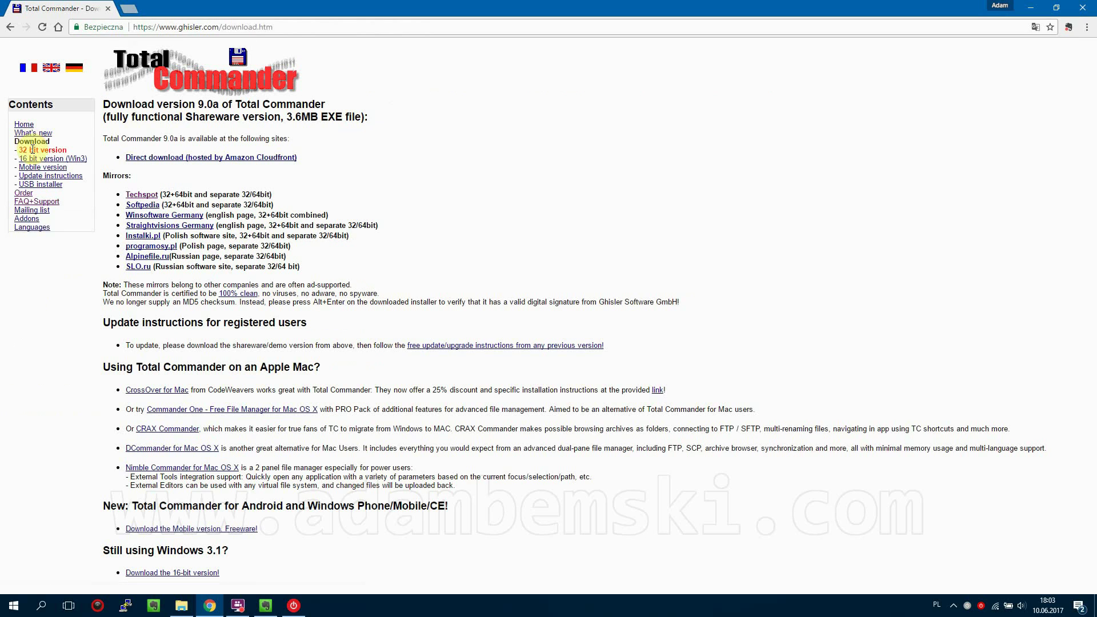
{"action": "left_click", "coordinate": [142, 194]}
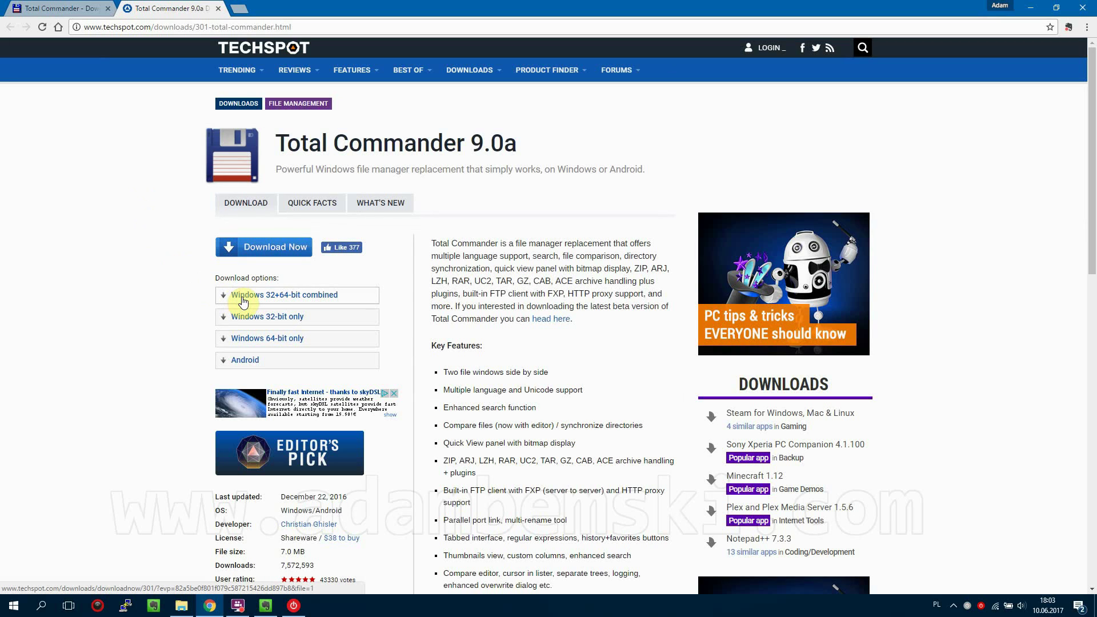
{"action": "left_click", "coordinate": [242, 296]}
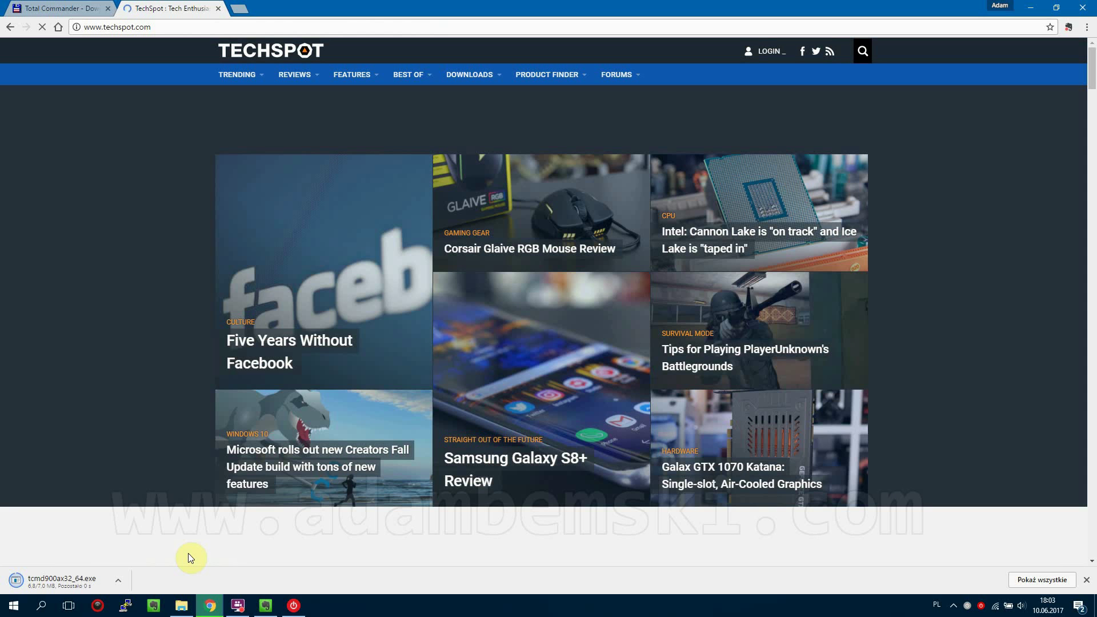
- Minimize the browser and run the installer tcmd900ax32_64.exe from the Downloaded folder in File Explorer
{"action": "left_click", "coordinate": [1031, 8]}
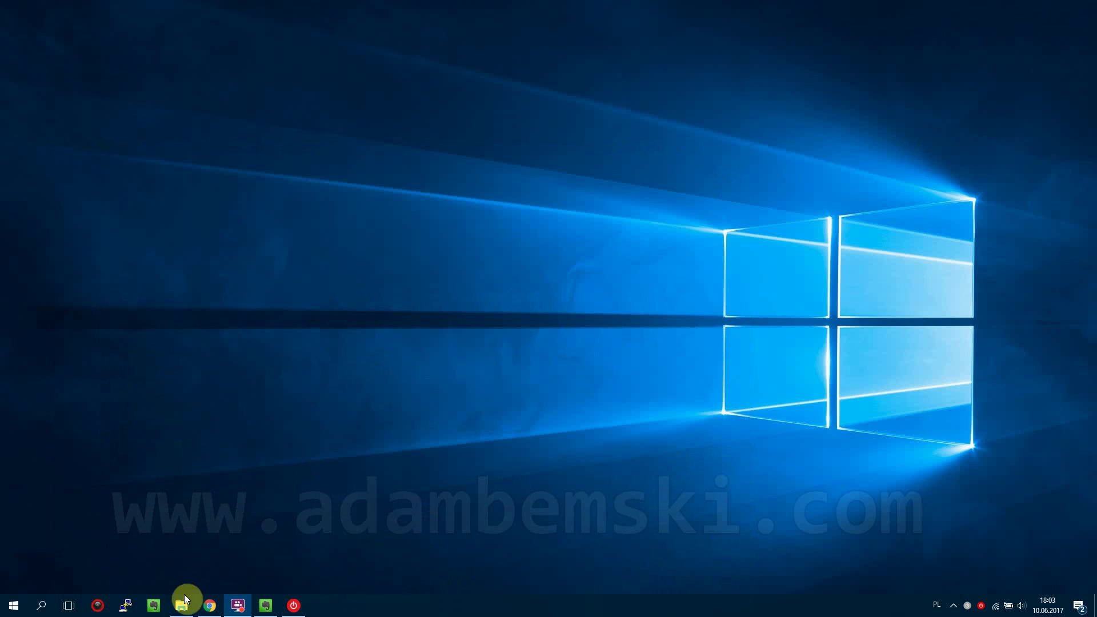
{"action": "left_click", "coordinate": [182, 605]}
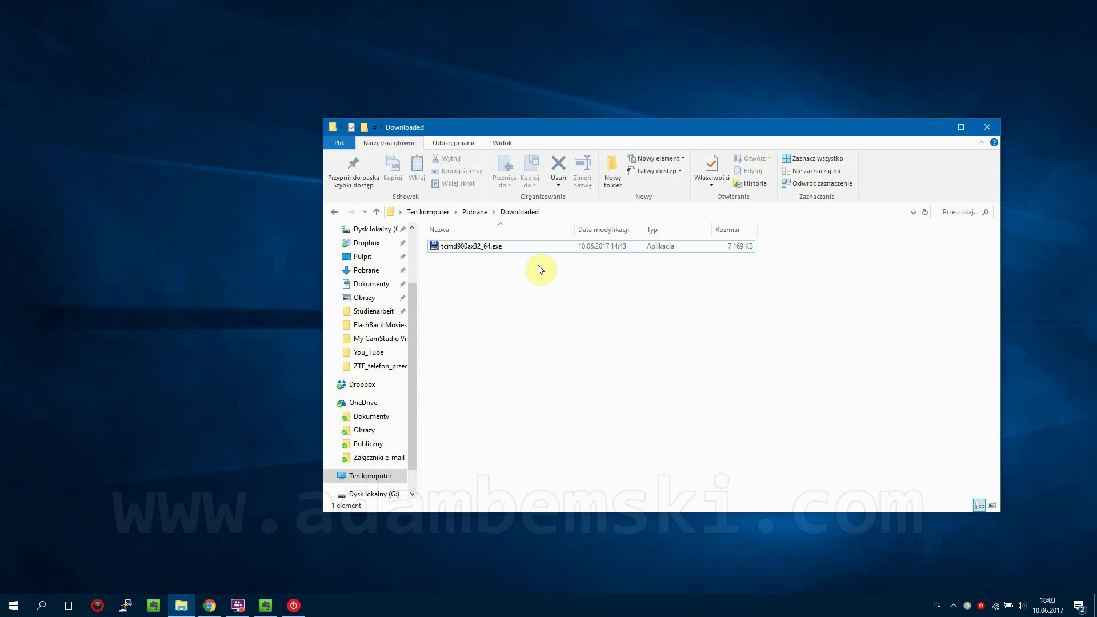
{"action": "left_click", "coordinate": [515, 247]}
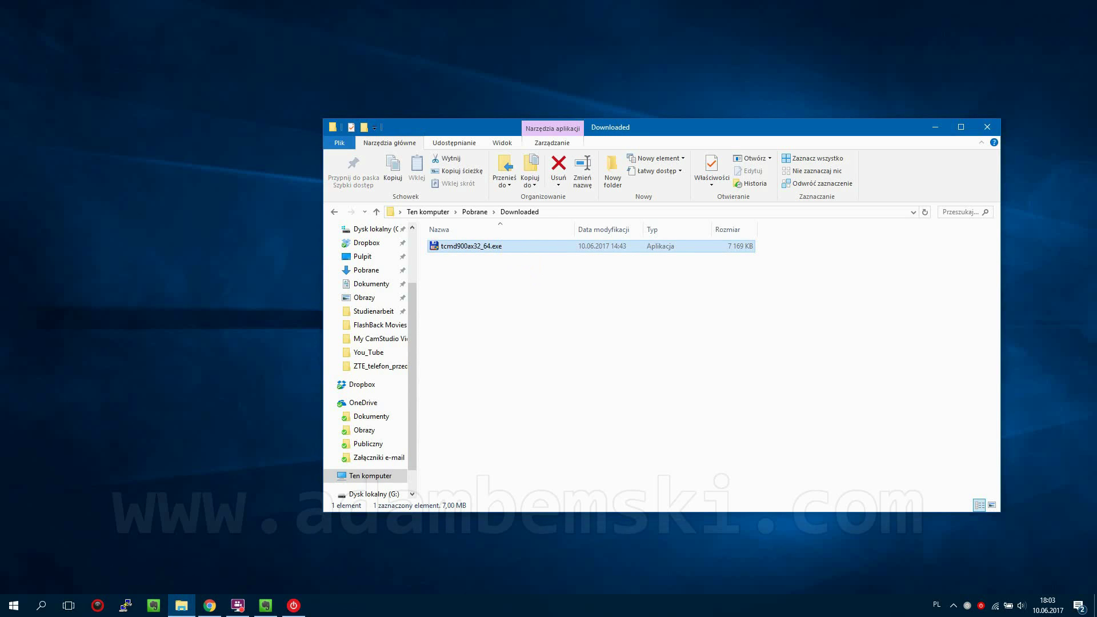
{"action": "key", "text": "Return"}
- Install Total Commander in English together with all other languages, keeping the default ini file location and remaining defaults
{"action": "scroll", "coordinate": [513, 297], "scroll_direction": "up", "scroll_amount": 3}
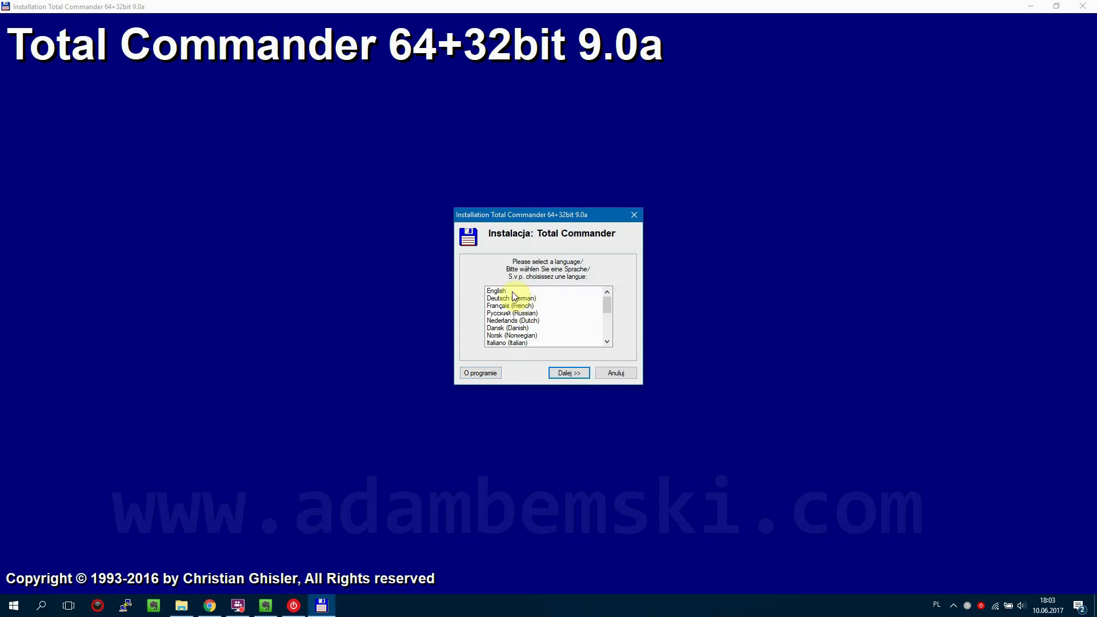
{"action": "left_click", "coordinate": [510, 291]}
{"action": "left_click", "coordinate": [569, 373]}
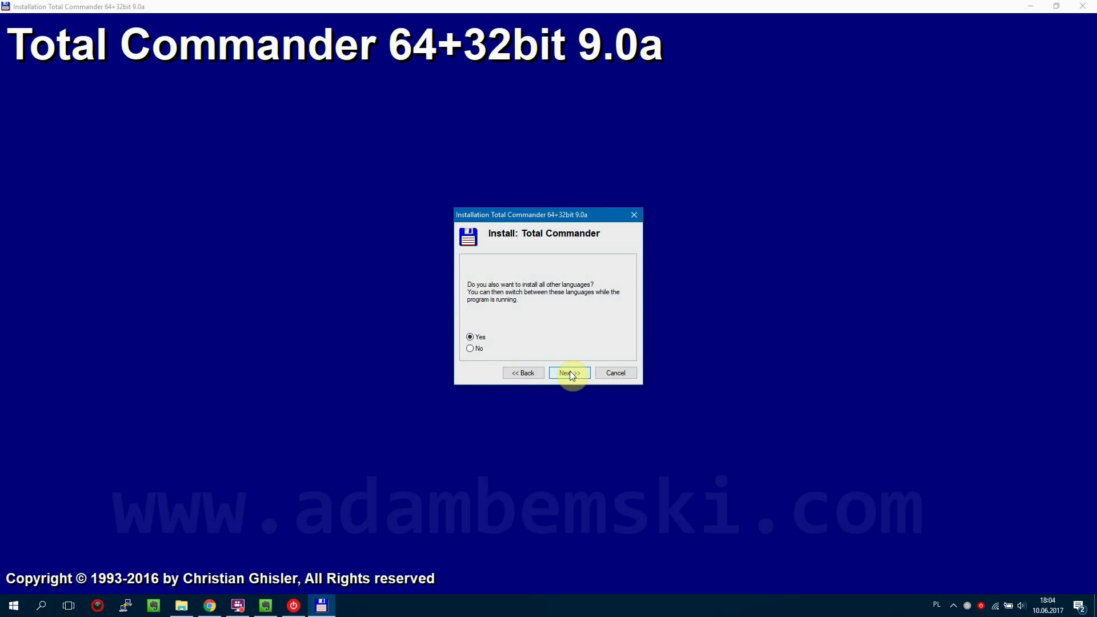
{"action": "left_click", "coordinate": [571, 372]}
{"action": "left_click", "coordinate": [570, 373]}
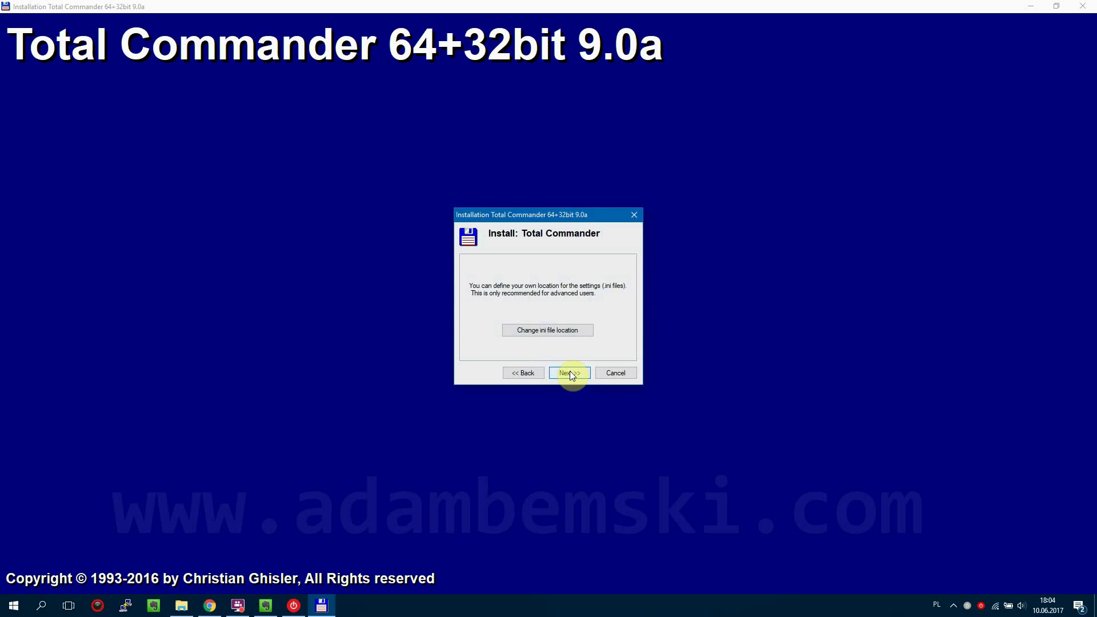
{"action": "left_click", "coordinate": [571, 373]}
{"action": "left_click", "coordinate": [570, 373]}
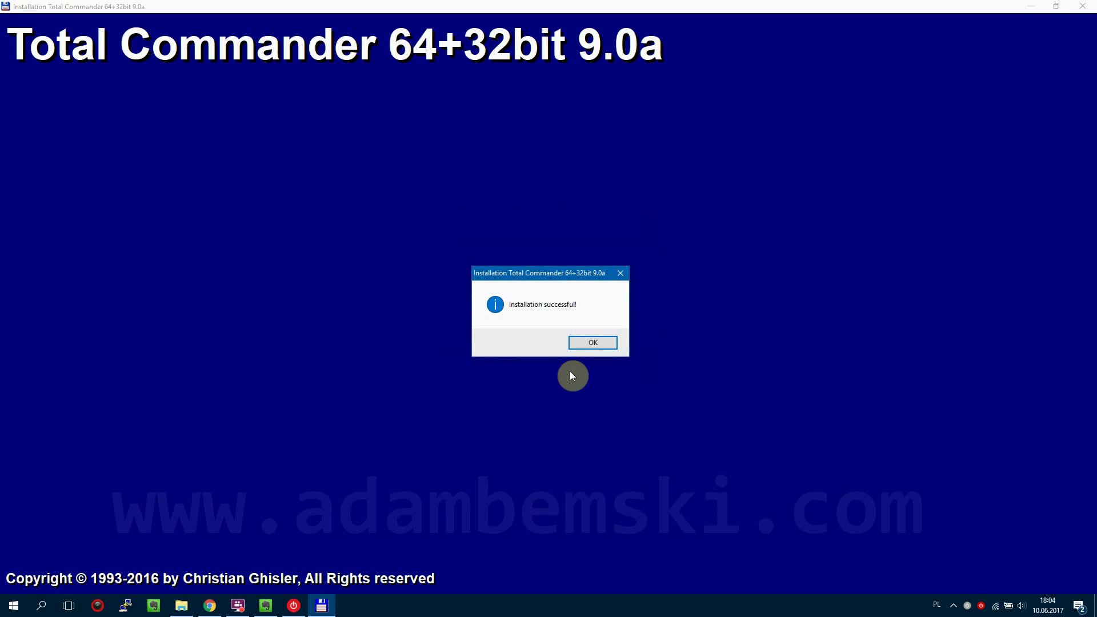
{"action": "left_click", "coordinate": [580, 344]}
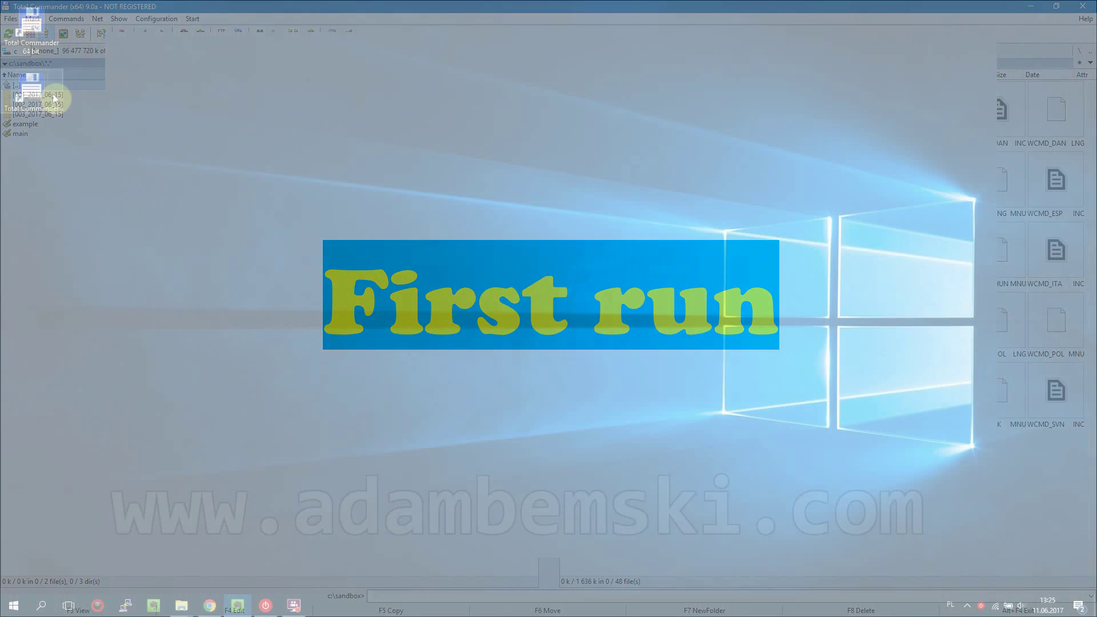
- Start Total Commander from its non-64-bit desktop shortcut, pass the shareware notice and enable showing hidden files in the display options
{"action": "double_click", "coordinate": [53, 94]}
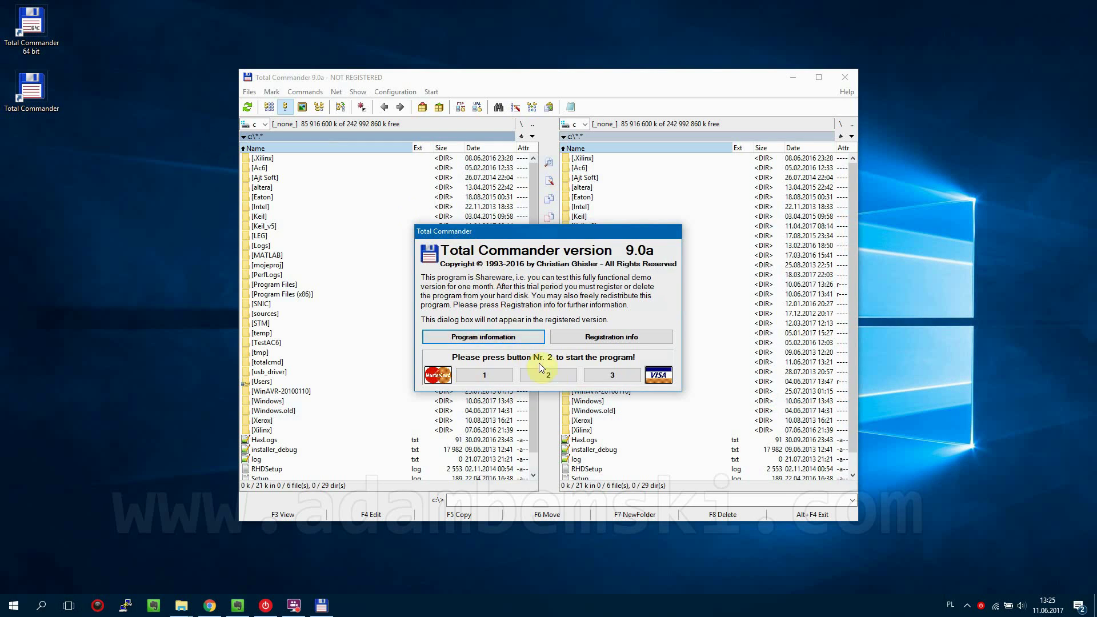
{"action": "left_click", "coordinate": [548, 375]}
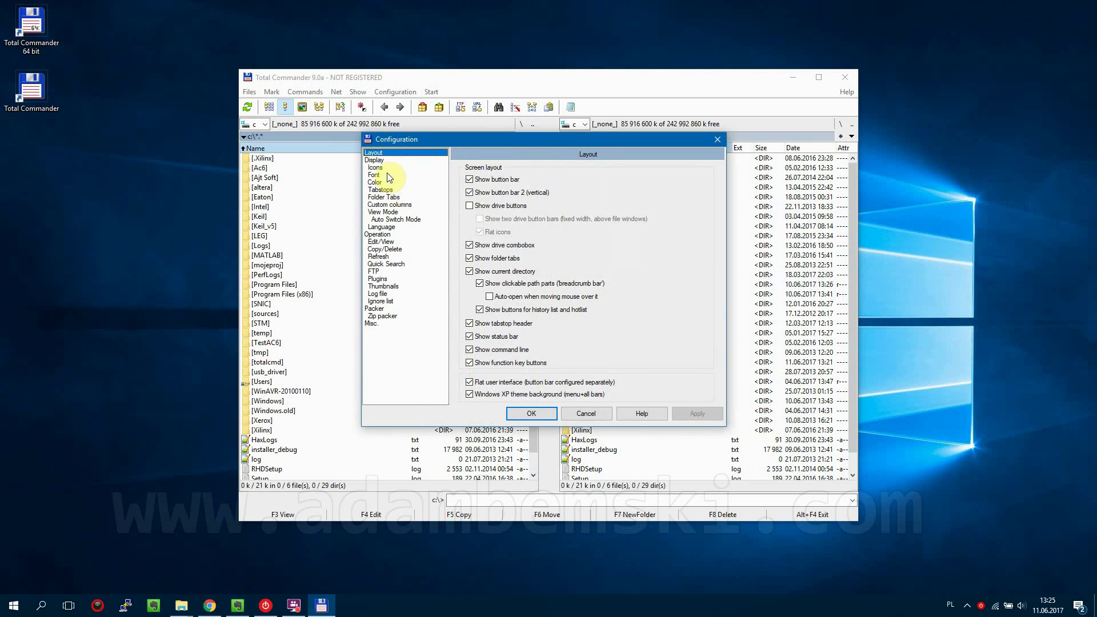
{"action": "left_click", "coordinate": [377, 160]}
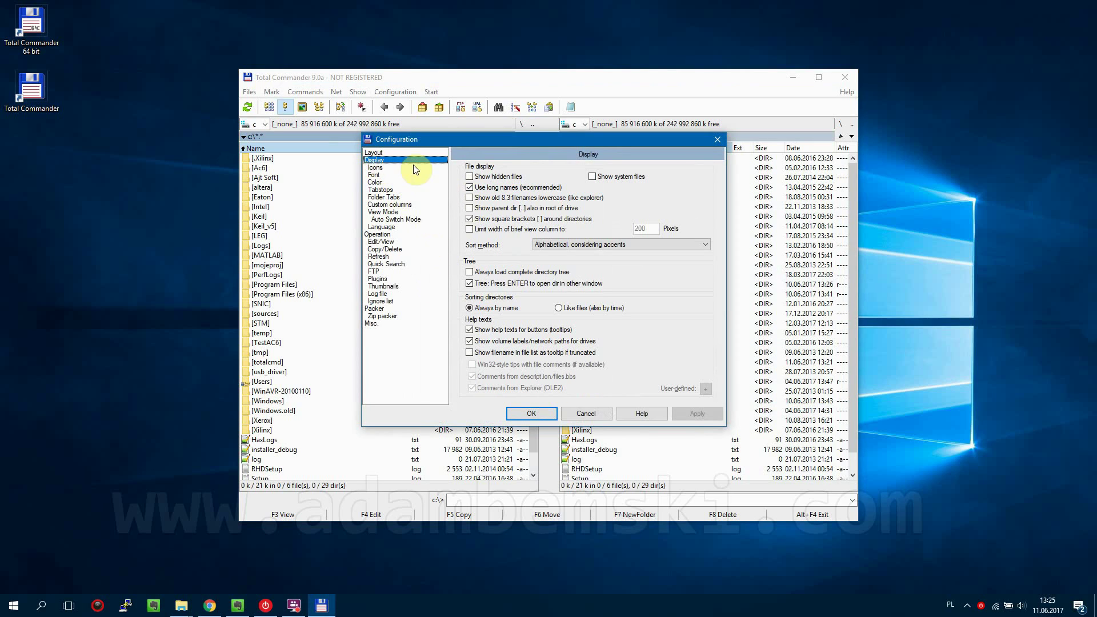
{"action": "left_click", "coordinate": [469, 177]}
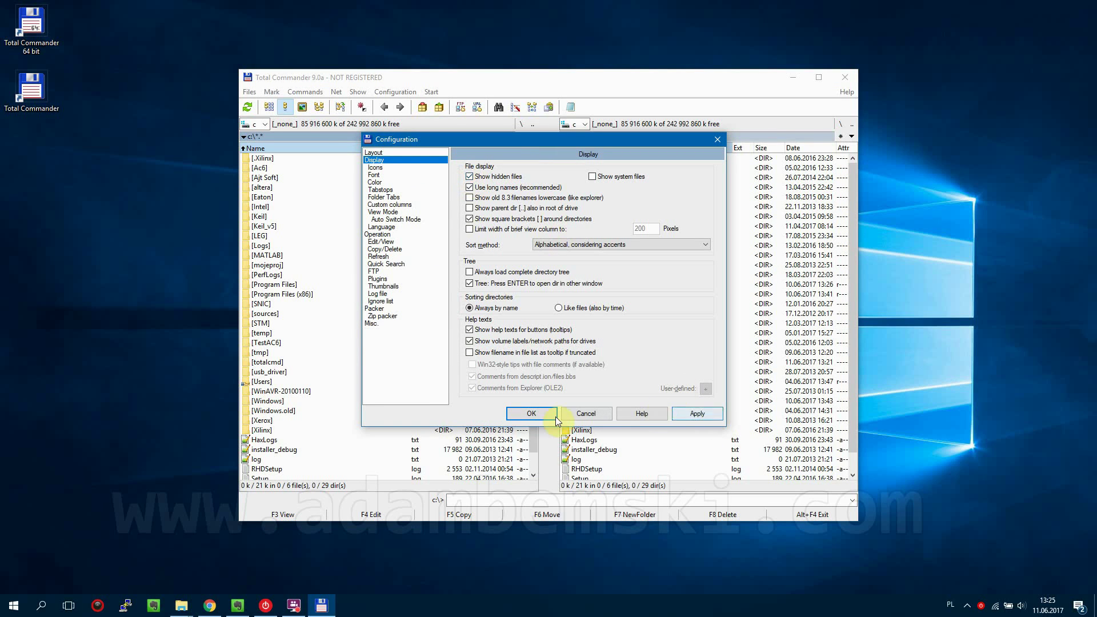
{"action": "left_click", "coordinate": [692, 412]}
{"action": "left_click", "coordinate": [519, 415]}
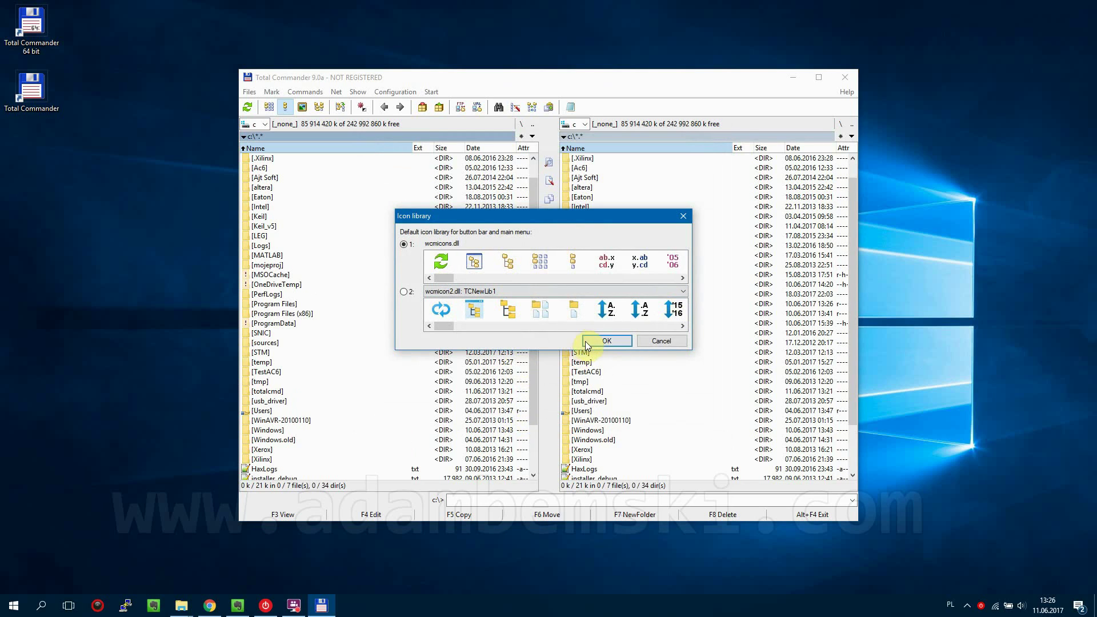
- Accept wcmicons.dll as the default icon library and maximize the Total Commander window
{"action": "left_click", "coordinate": [607, 342]}
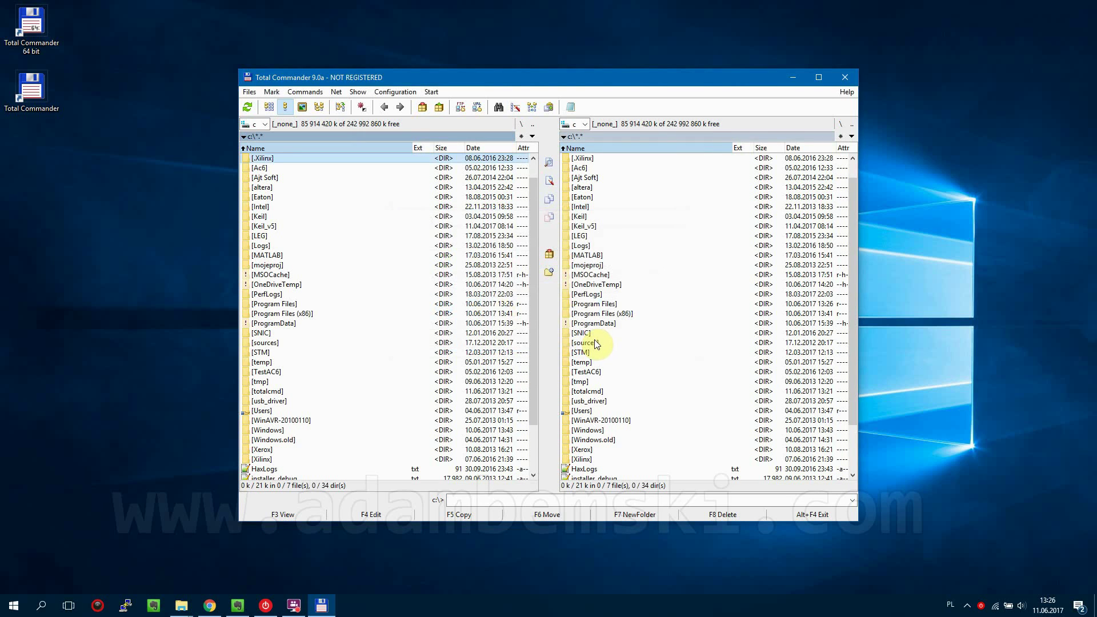
{"action": "double_click", "coordinate": [523, 81]}
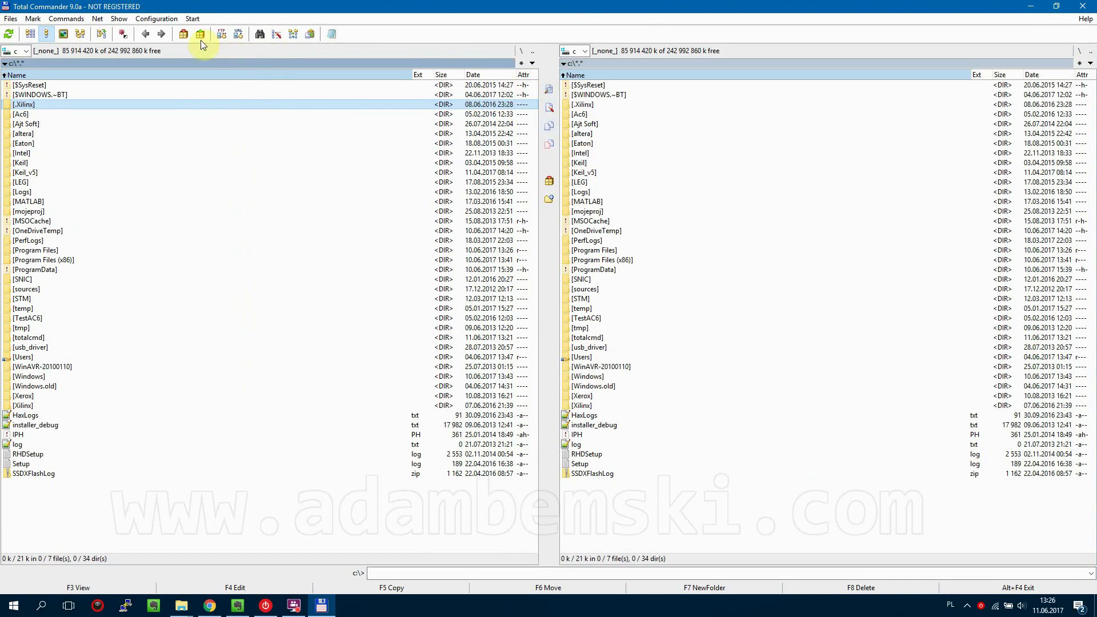
{"action": "left_click", "coordinate": [156, 18]}
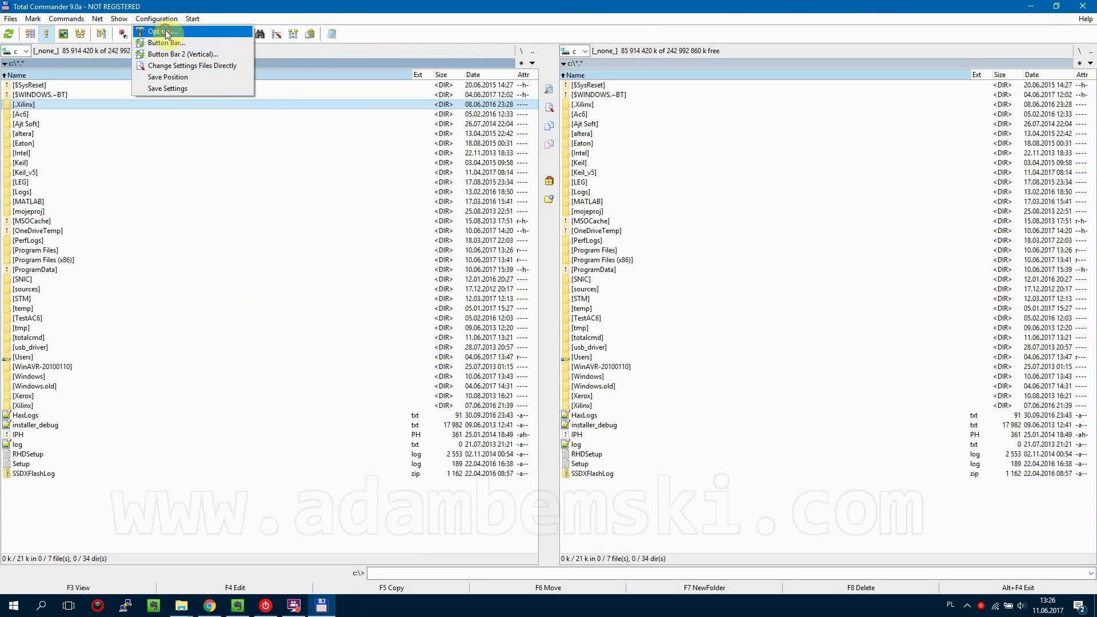
{"action": "left_click", "coordinate": [166, 32]}
{"action": "left_click", "coordinate": [723, 142]}
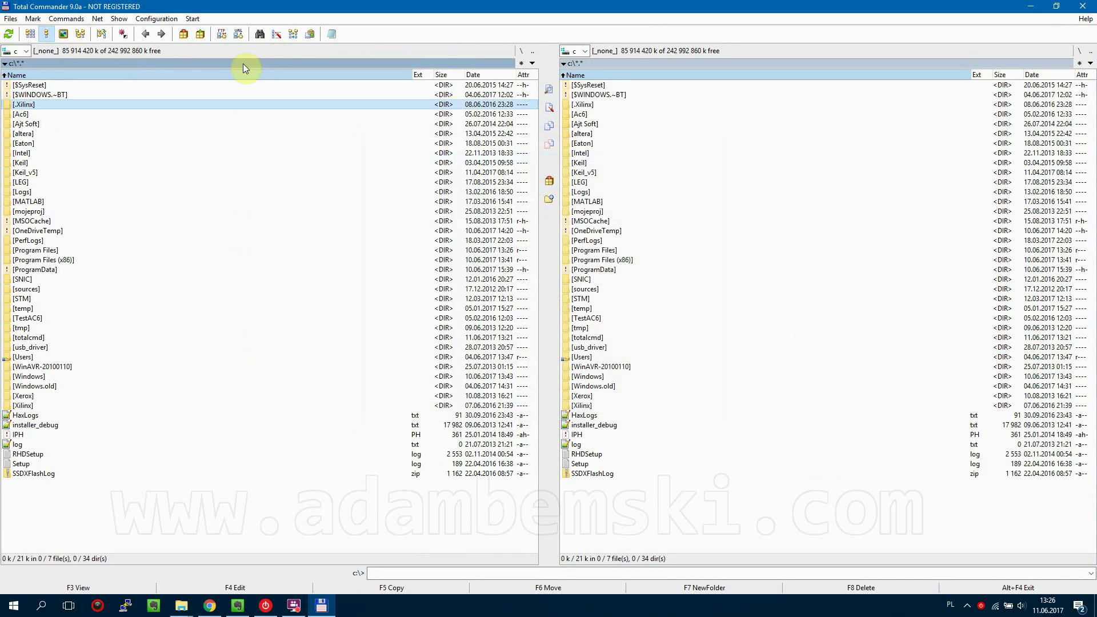
{"action": "left_click", "coordinate": [98, 19]}
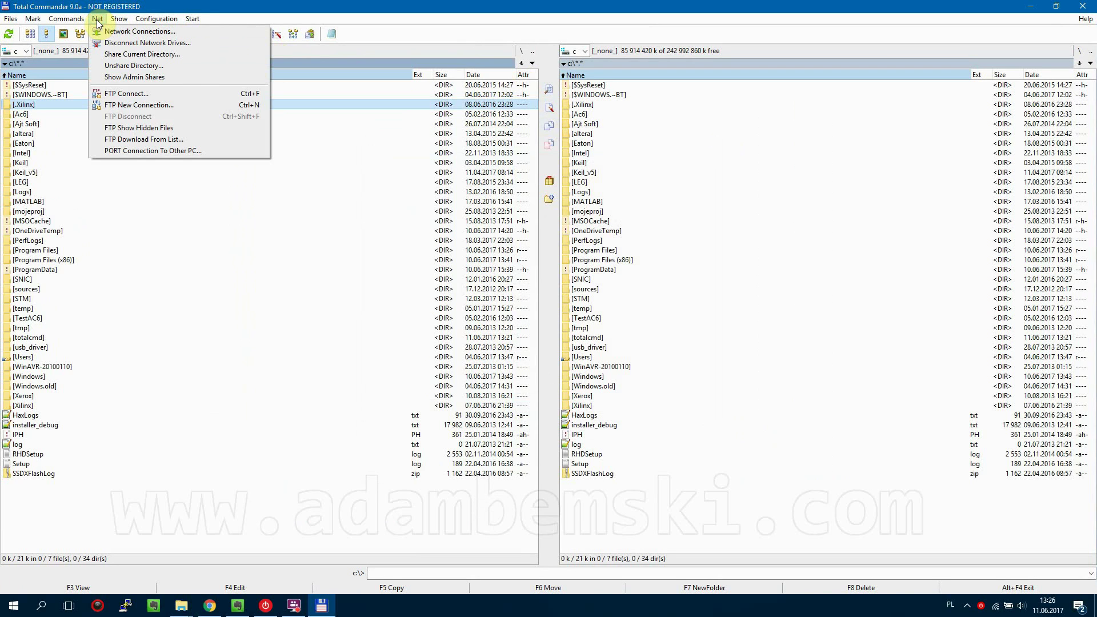
{"action": "left_click", "coordinate": [226, 19]}
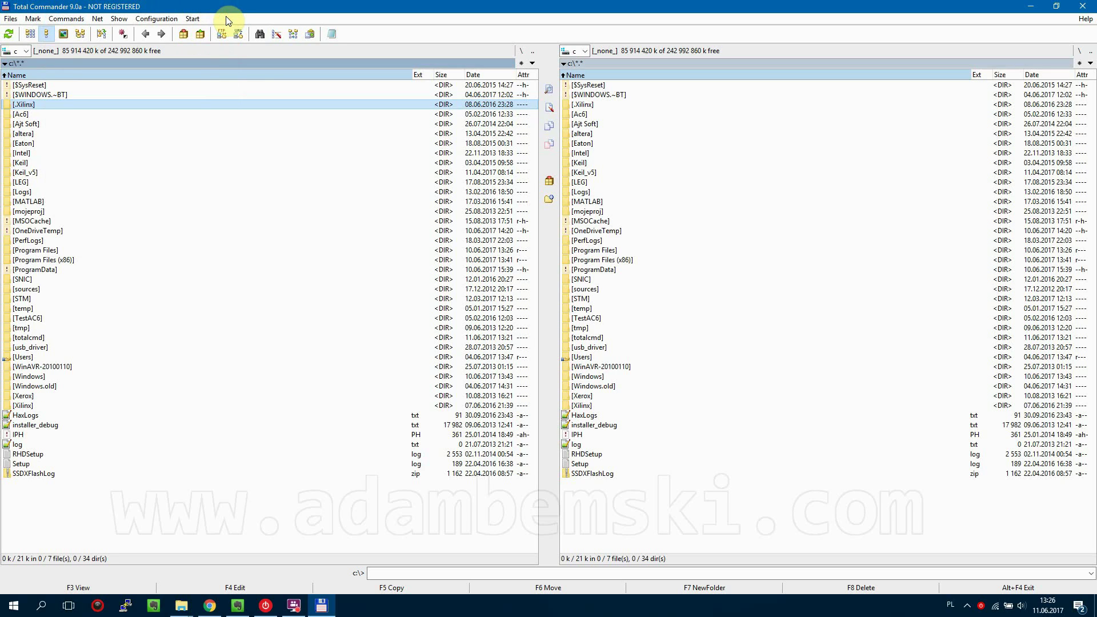
- Switch both file panels to thumbnail view
{"action": "left_click", "coordinate": [63, 35]}
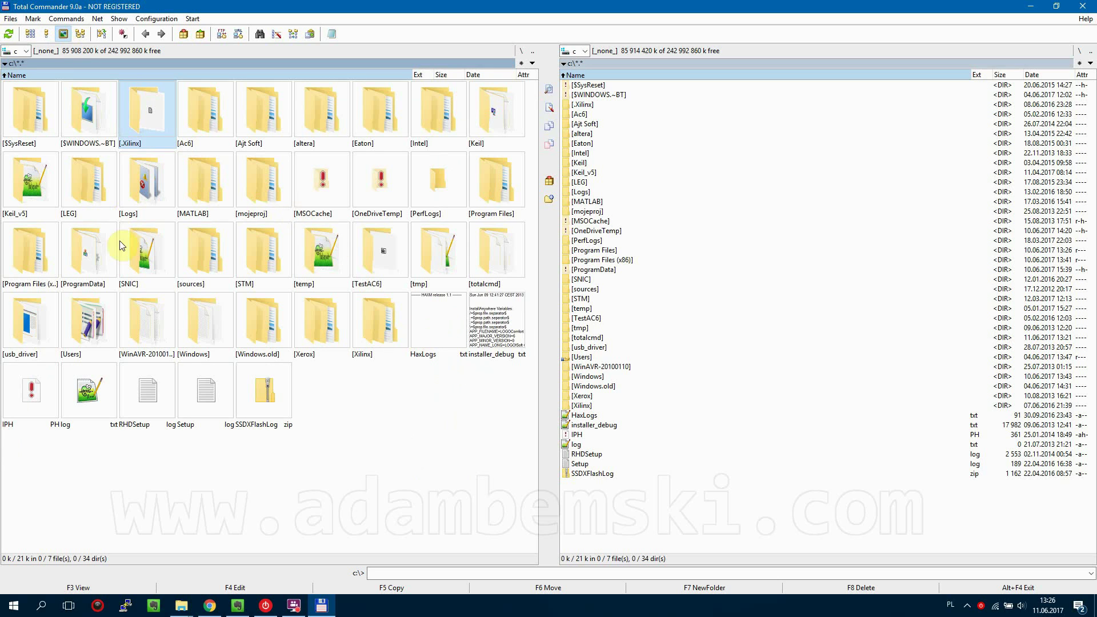
{"action": "left_click", "coordinate": [691, 158]}
{"action": "left_click", "coordinate": [63, 36]}
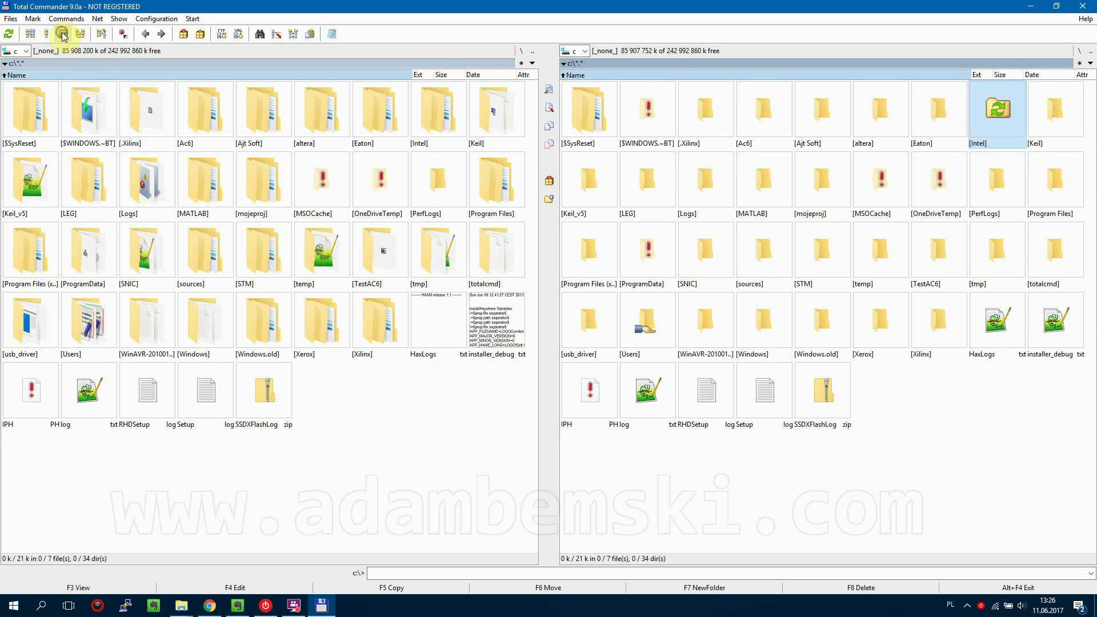
- Return both file panels to the full detailed list view
{"action": "left_click", "coordinate": [47, 34]}
{"action": "left_click", "coordinate": [137, 164]}
{"action": "left_click", "coordinate": [46, 34]}
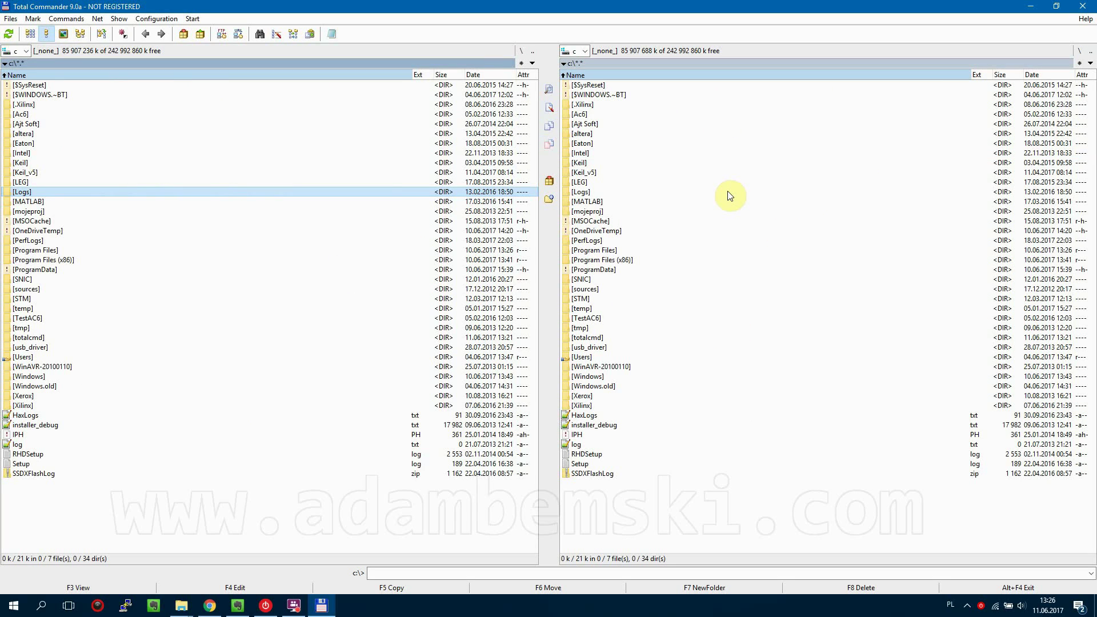
- Duplicate the current c: folder tab in the left file panel and close the duplicate, doing this two times
{"action": "left_click", "coordinate": [393, 240]}
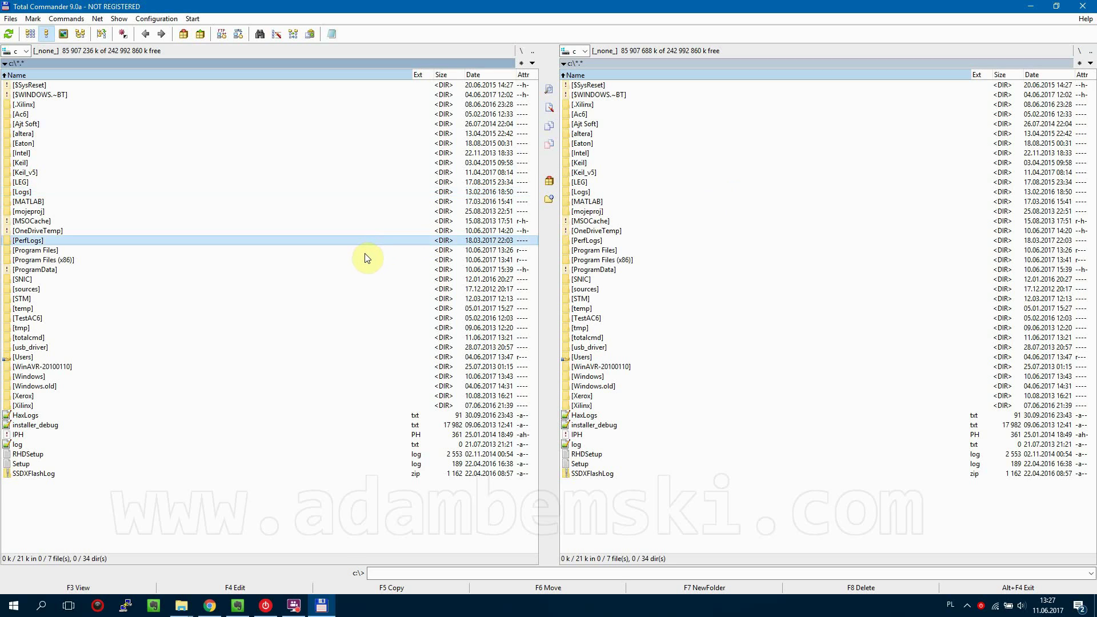
{"action": "key", "text": "ctrl+t"}
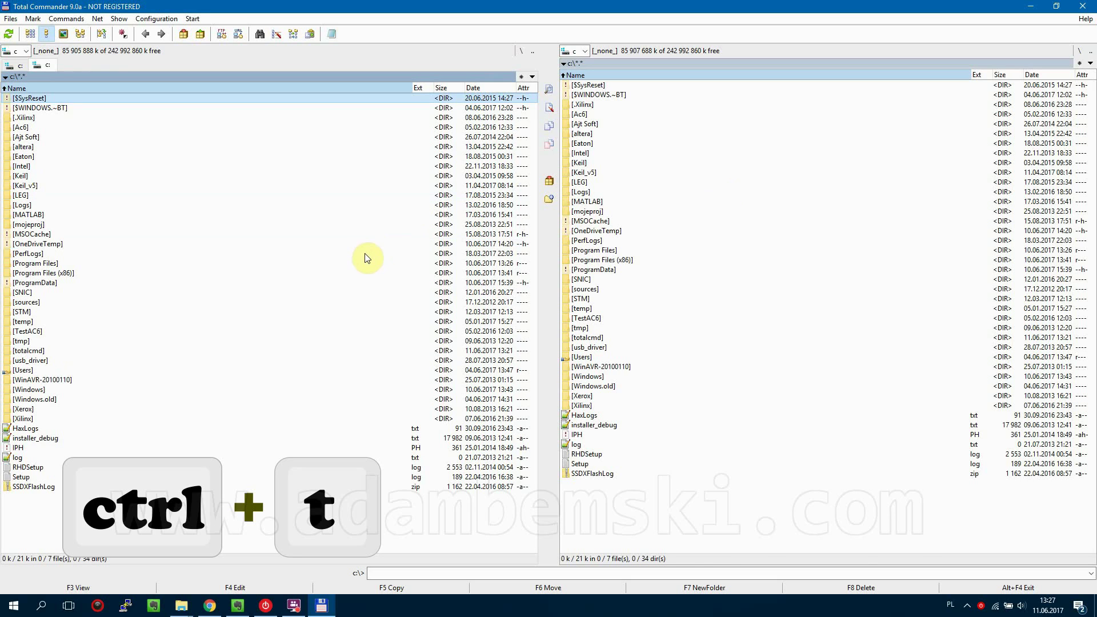
{"action": "key", "text": "ctrl+w"}
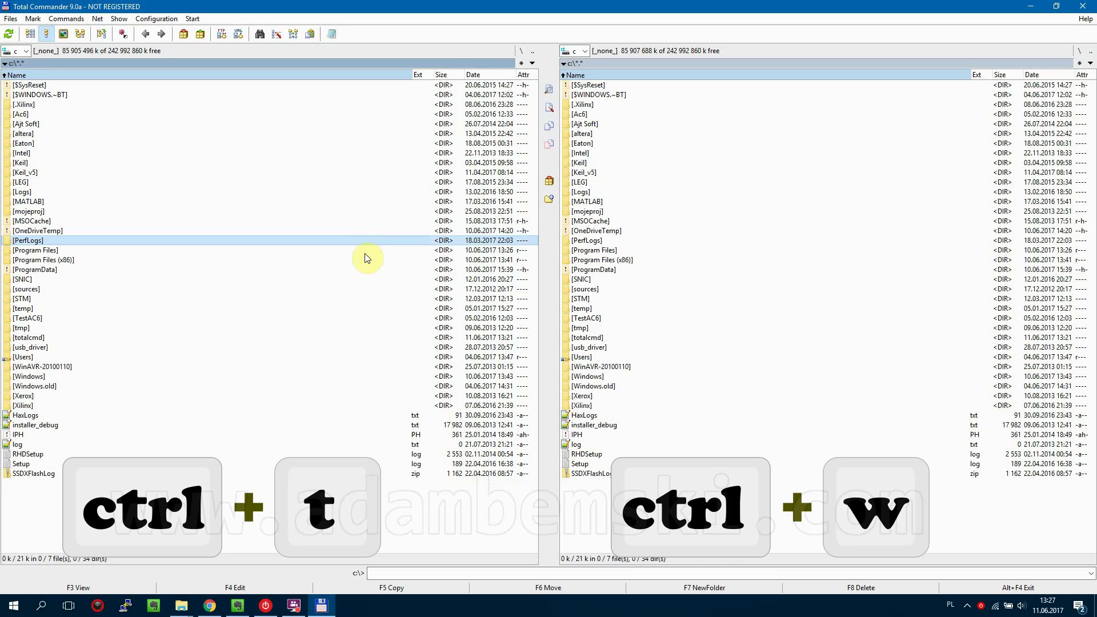
{"action": "key", "text": "ctrl+t"}
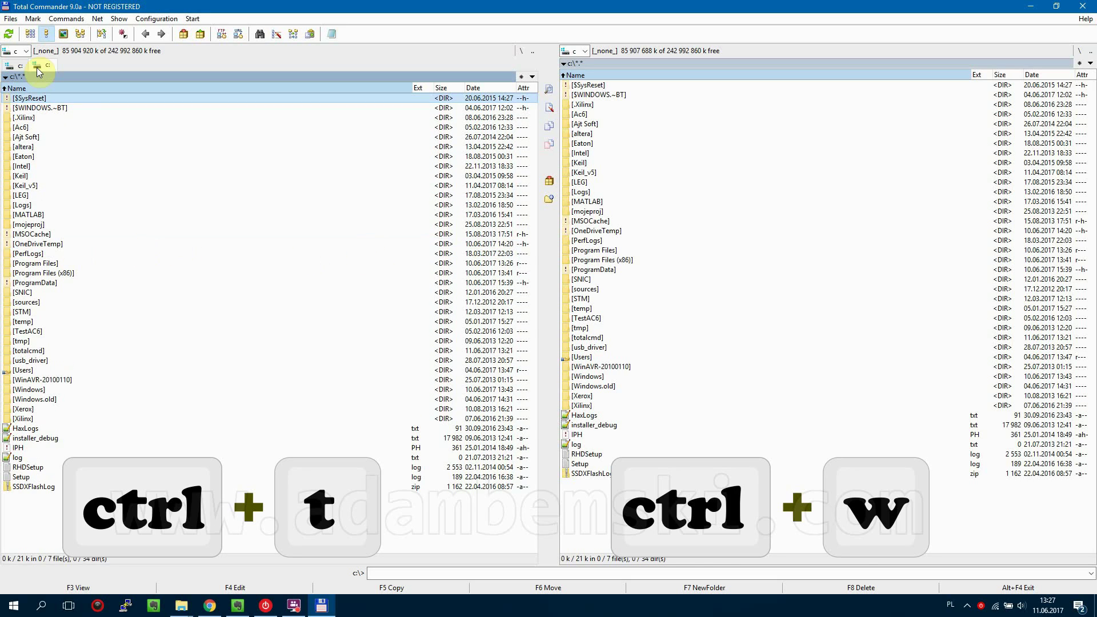
{"action": "right_click", "coordinate": [36, 68]}
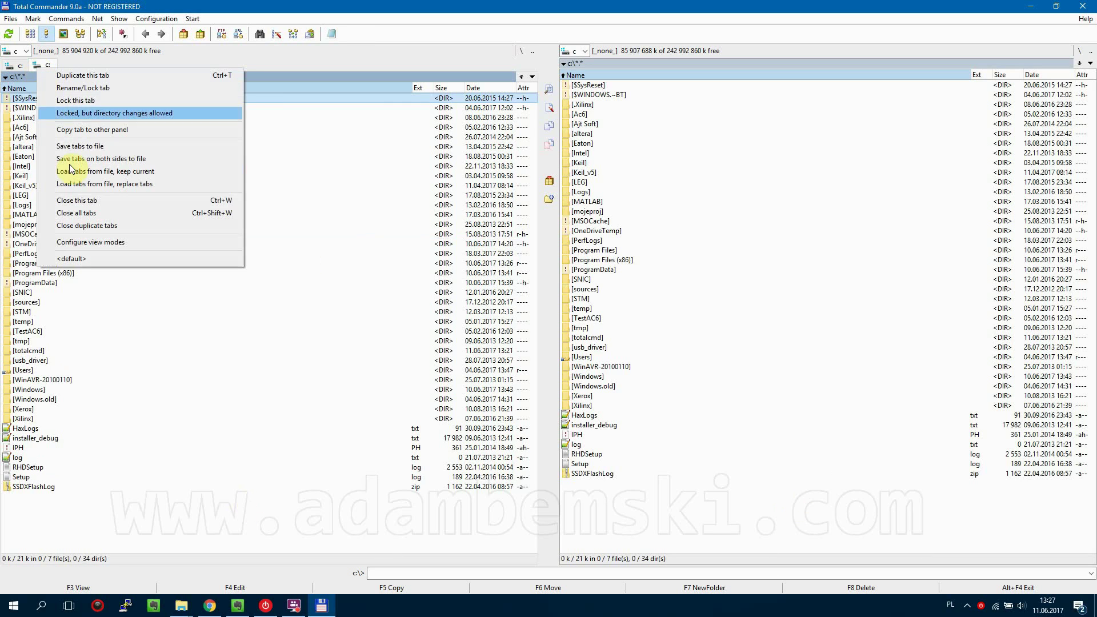
{"action": "left_click", "coordinate": [77, 201]}
- Select the TestAC6 folder in the left file panel and switch the active focus between the two file panels
{"action": "left_click", "coordinate": [128, 316]}
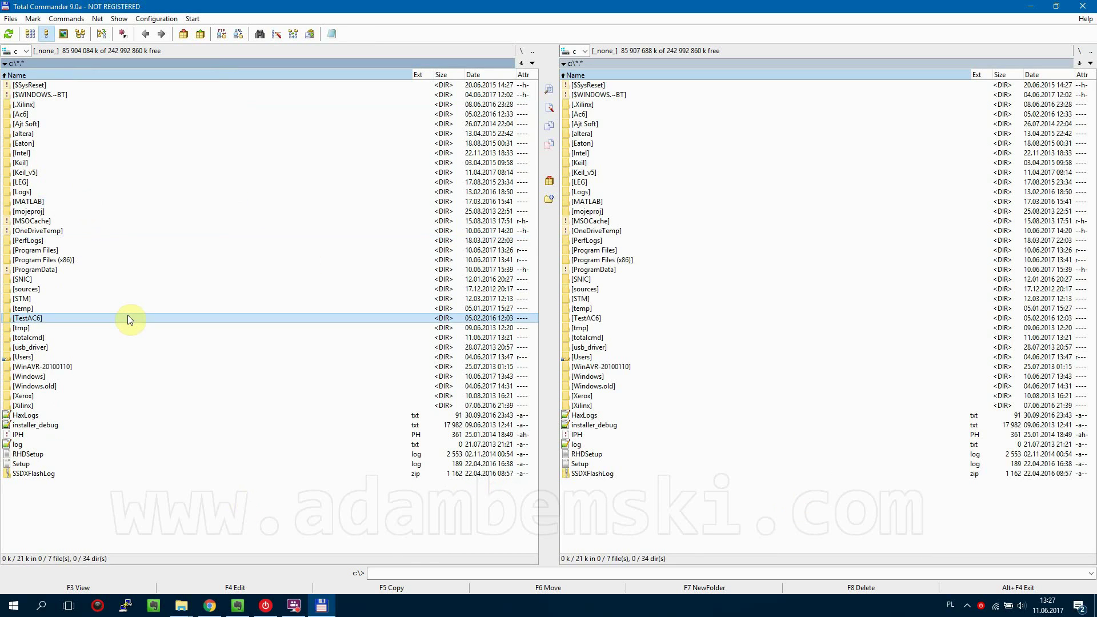
{"action": "key", "text": "ctrl+i"}
{"action": "key", "text": "ctrl+i"}
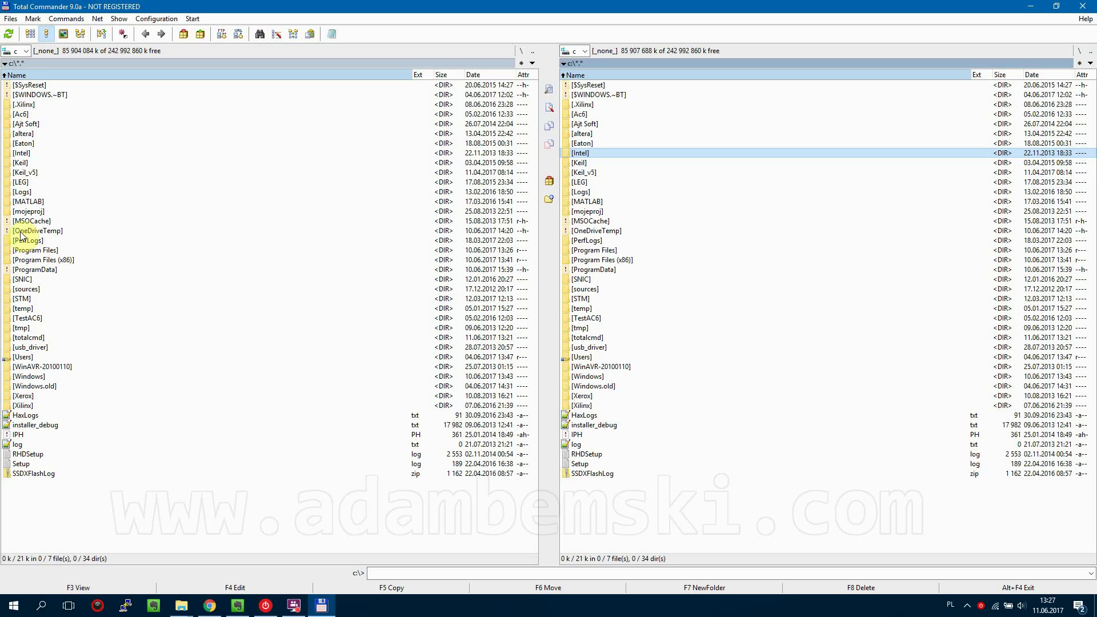
- Mark the folders Keil_v5, LEG, Logs, MATLAB and mojeproj in the left file panel
{"action": "left_click", "coordinate": [25, 173]}
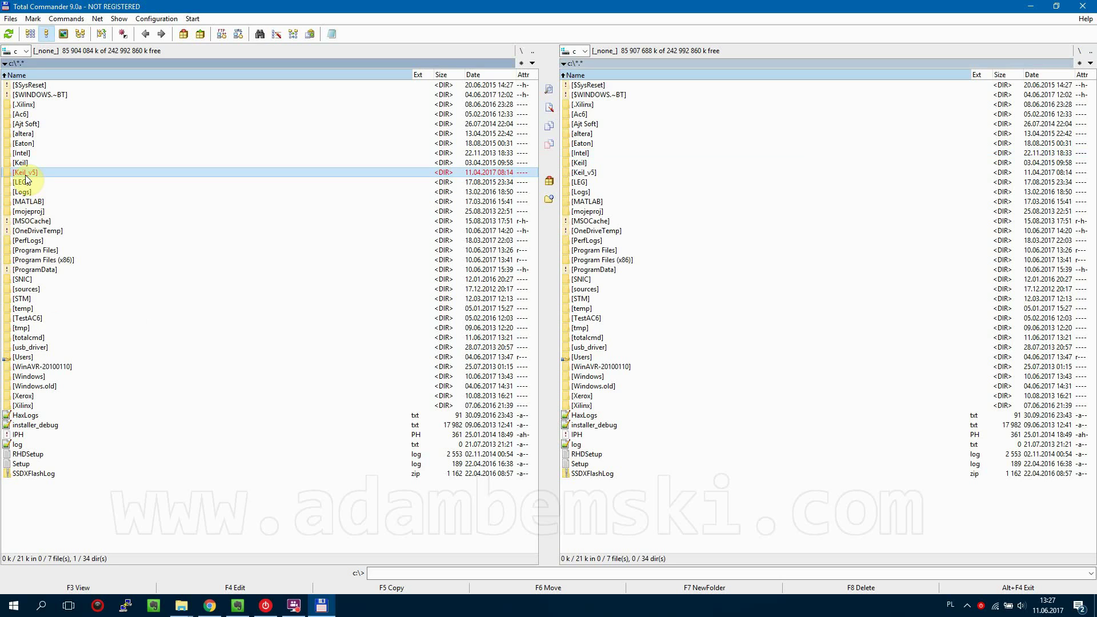
{"action": "key", "text": "Down"}
{"action": "key", "text": "space"}
{"action": "key", "text": "Down"}
{"action": "key", "text": "space"}
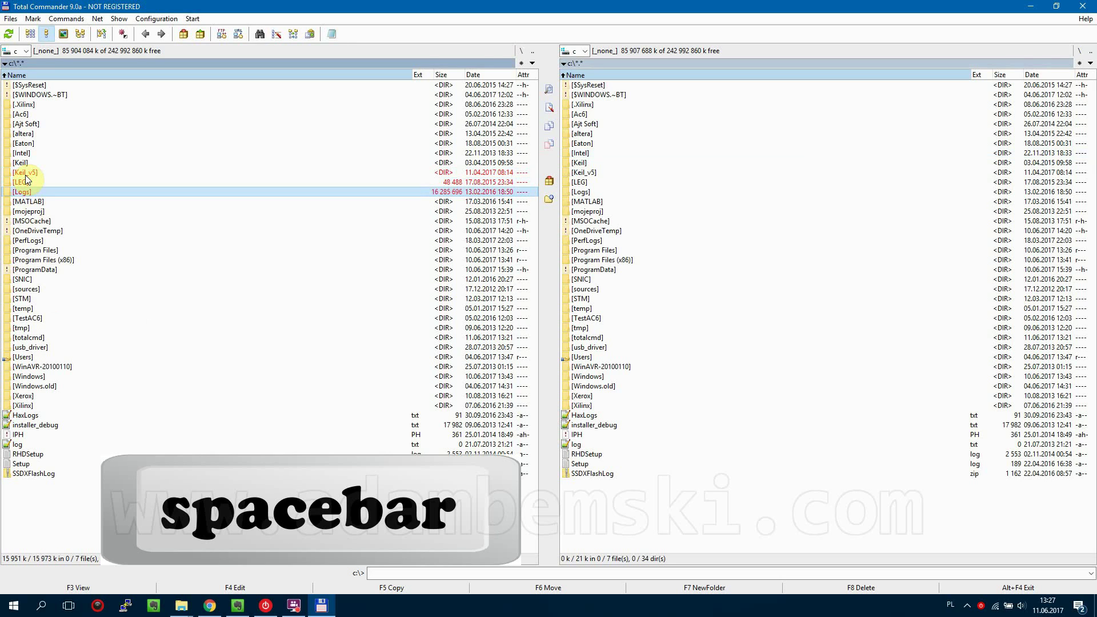
{"action": "key", "text": "Down"}
{"action": "key", "text": "Insert"}
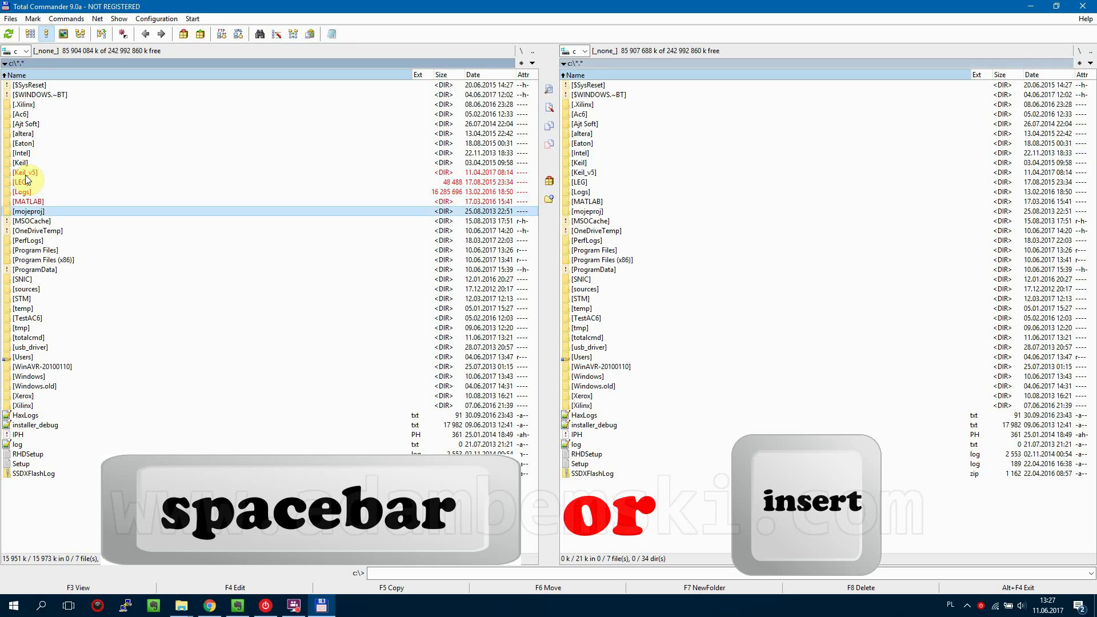
{"action": "key", "text": "Insert"}
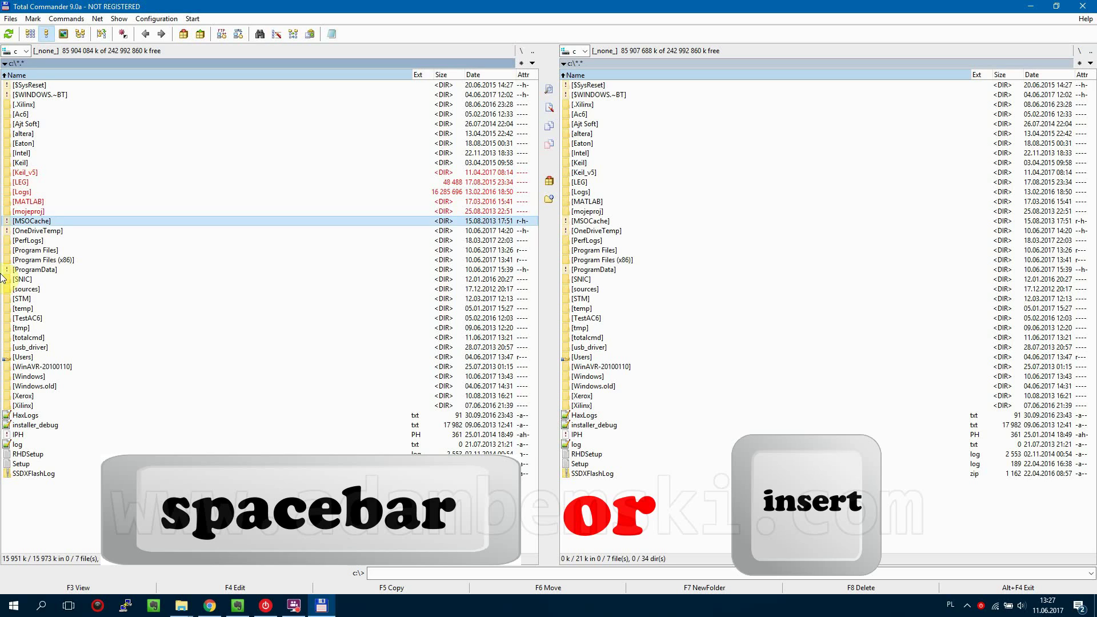
{"action": "right_click", "coordinate": [34, 309]}
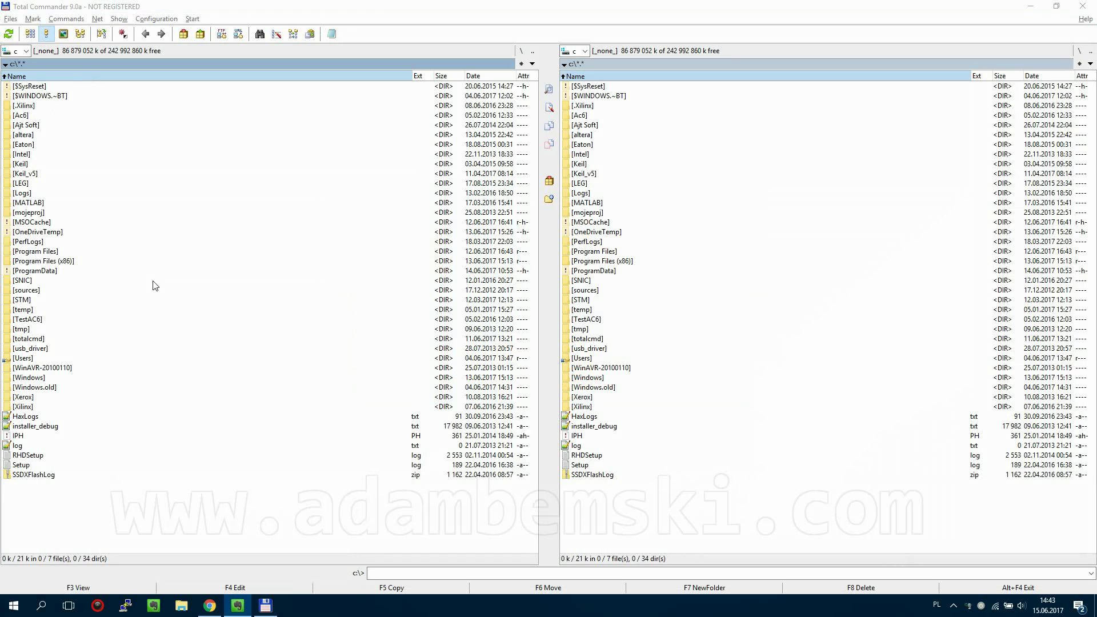
- Create a new folder named sandbox in the root of drive c: and open it
{"action": "left_click", "coordinate": [705, 595]}
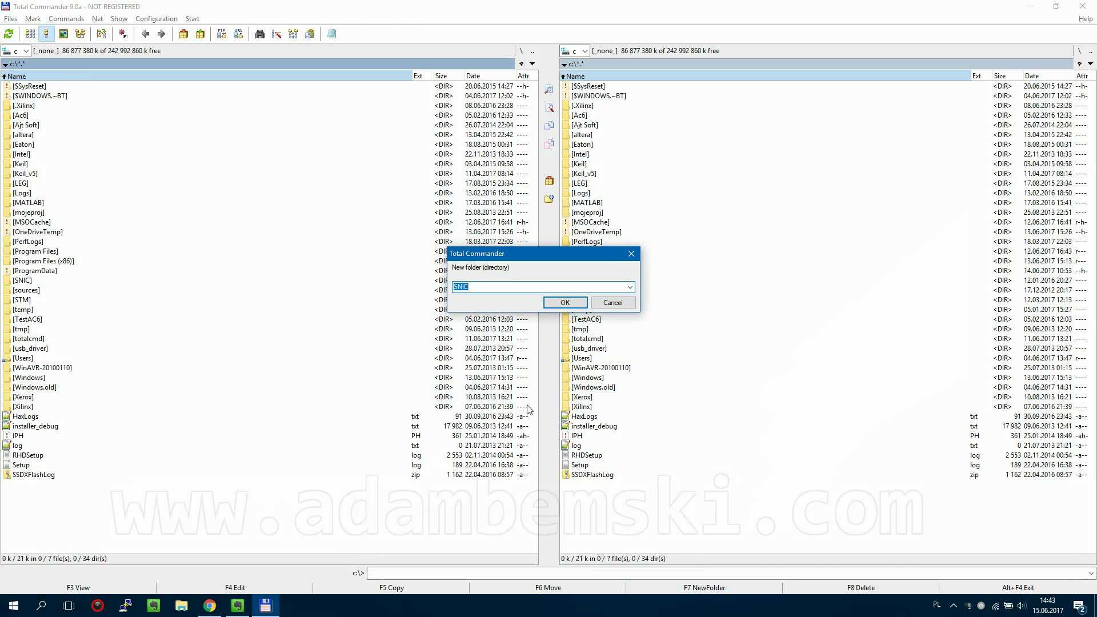
{"action": "type", "text": "sandbox"}
{"action": "key", "text": "Return"}
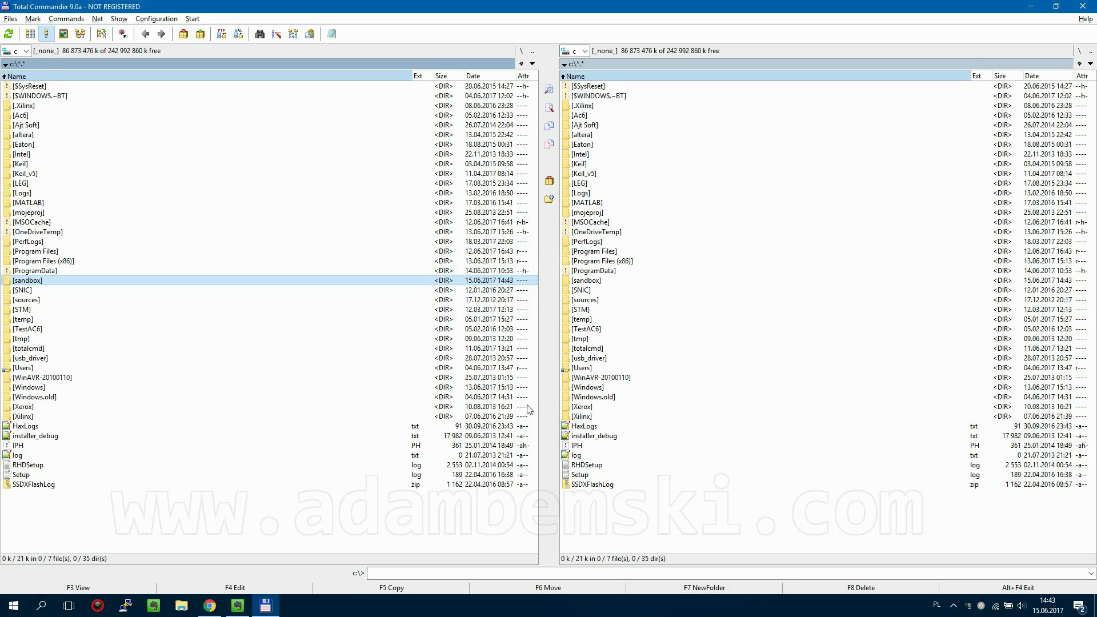
{"action": "key", "text": "Return"}
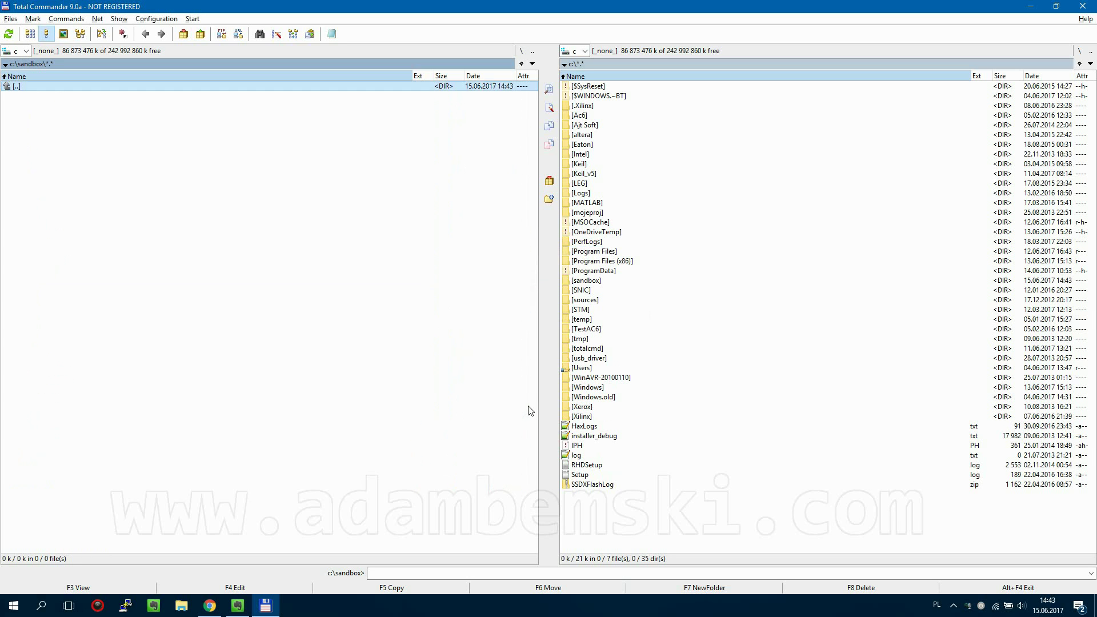
- Create three subfolders named folder1, subdir2 and folder3 inside c:\sandbox
{"action": "left_click", "coordinate": [714, 588]}
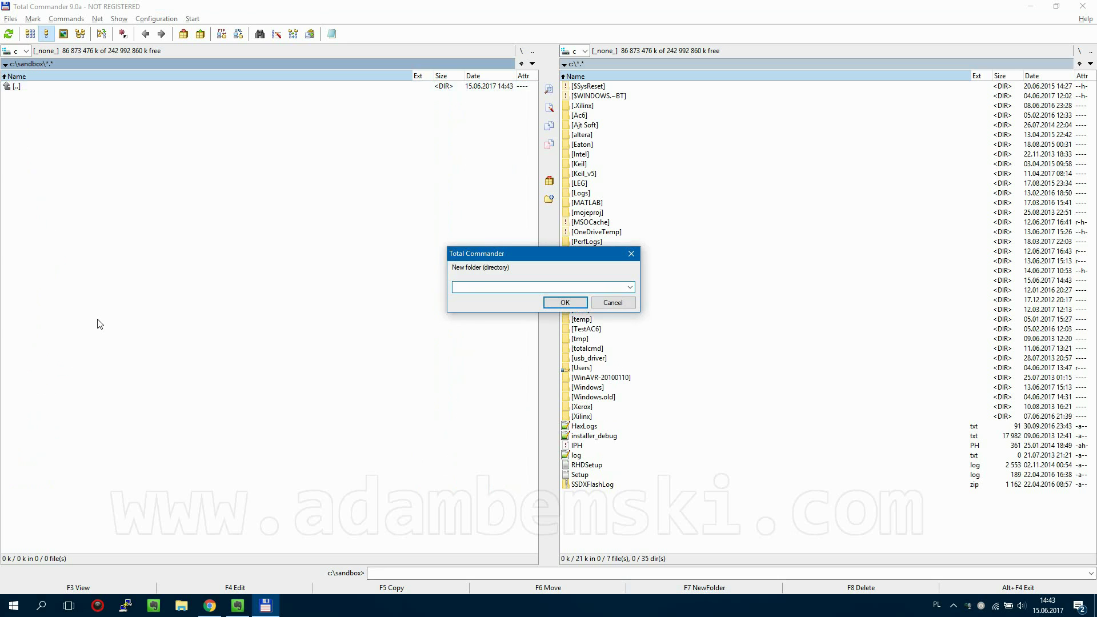
{"action": "type", "text": "folder1"}
{"action": "key", "text": "Return"}
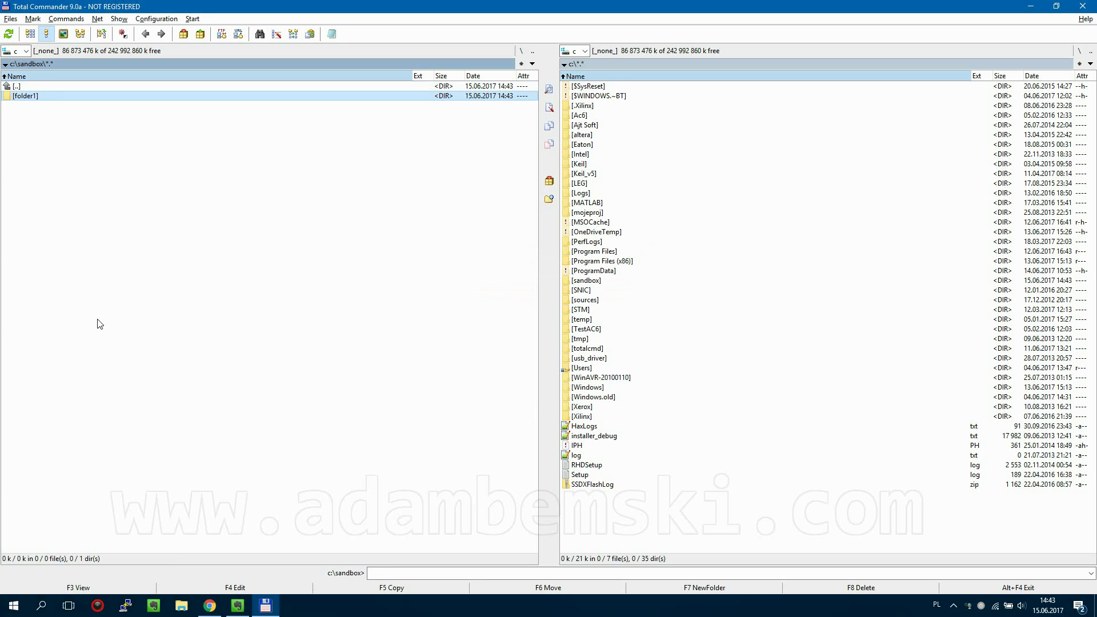
{"action": "key", "text": "F7"}
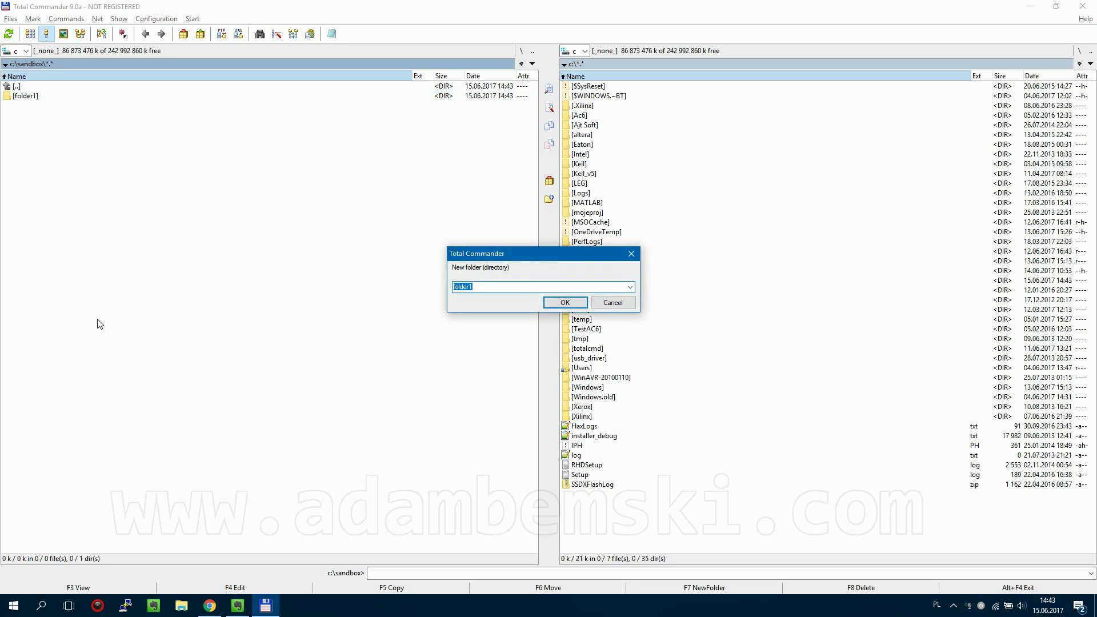
{"action": "type", "text": "subdir"}
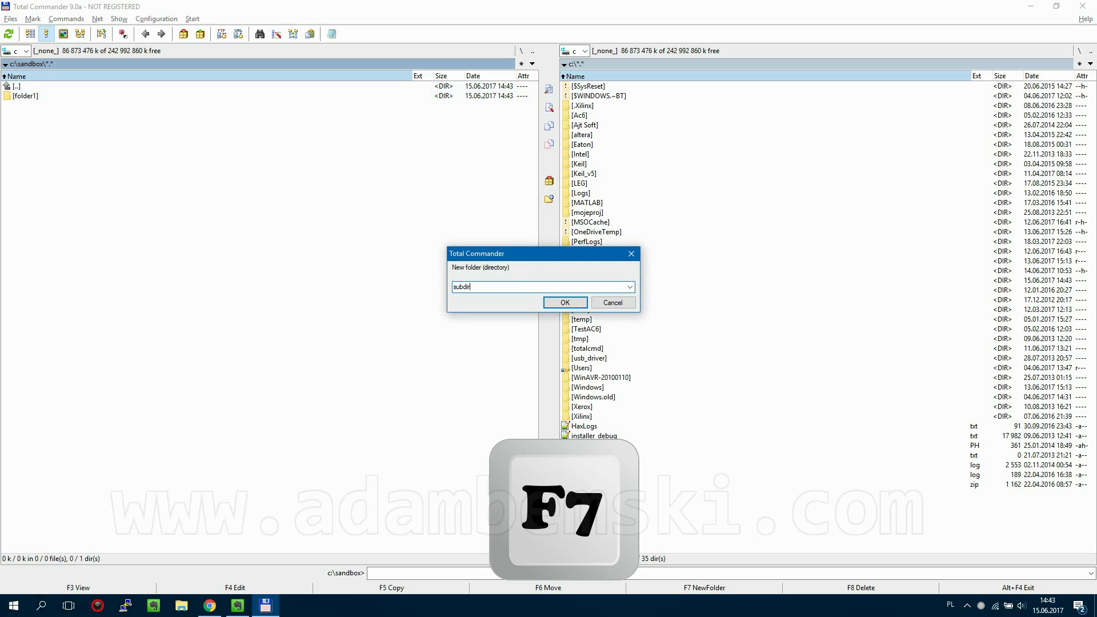
{"action": "type", "text": "2"}
{"action": "key", "text": "Return"}
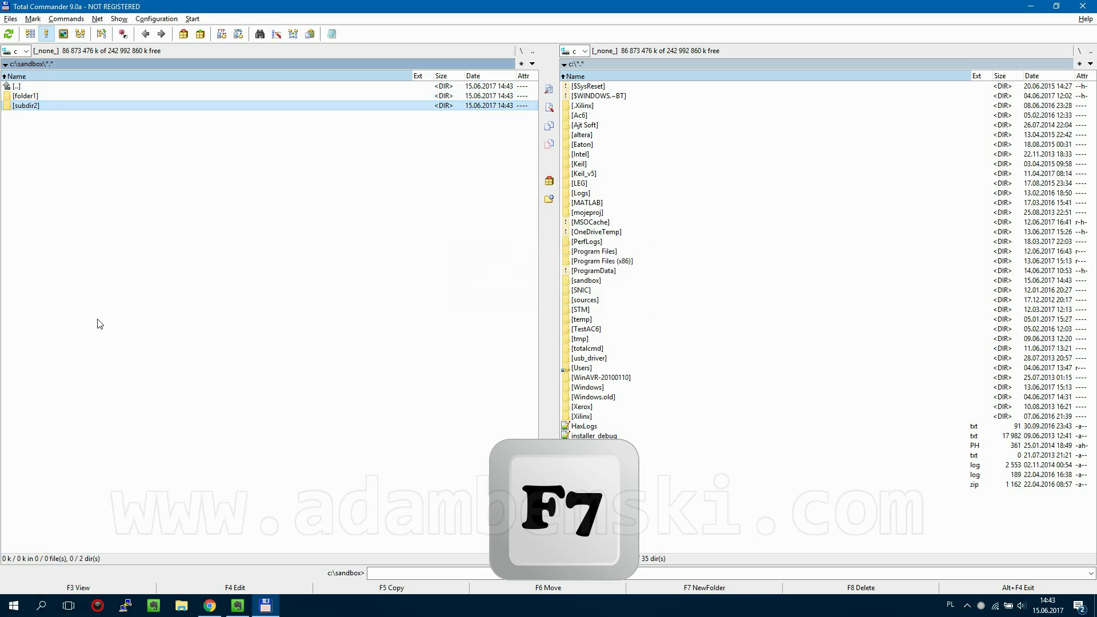
{"action": "key", "text": "F7"}
{"action": "type", "text": "fol"}
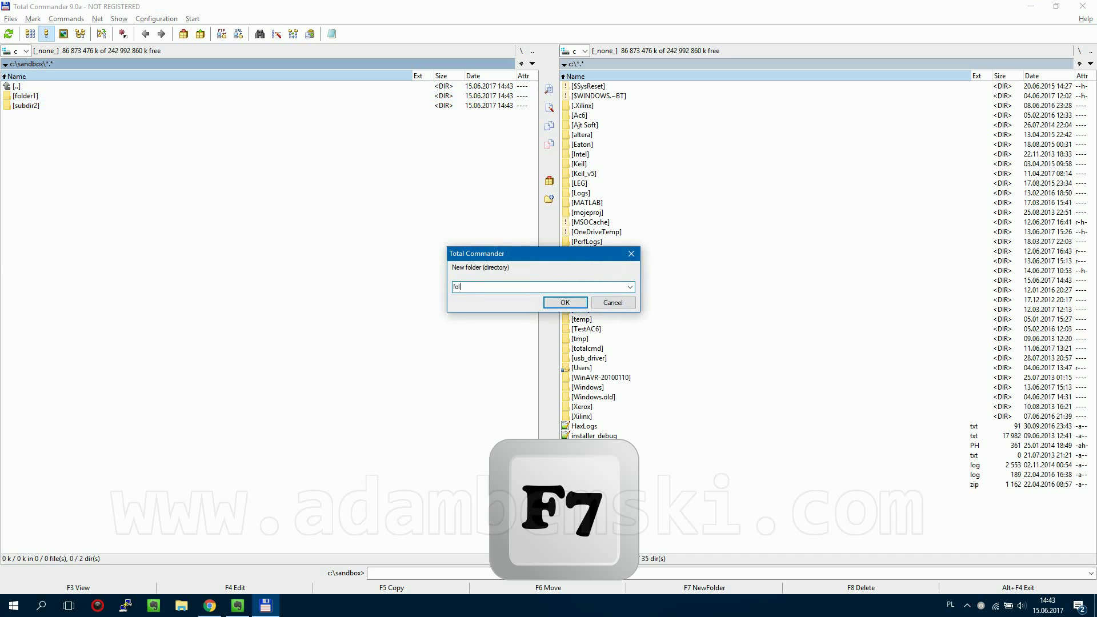
{"action": "type", "text": "der3"}
{"action": "key", "text": "Return"}
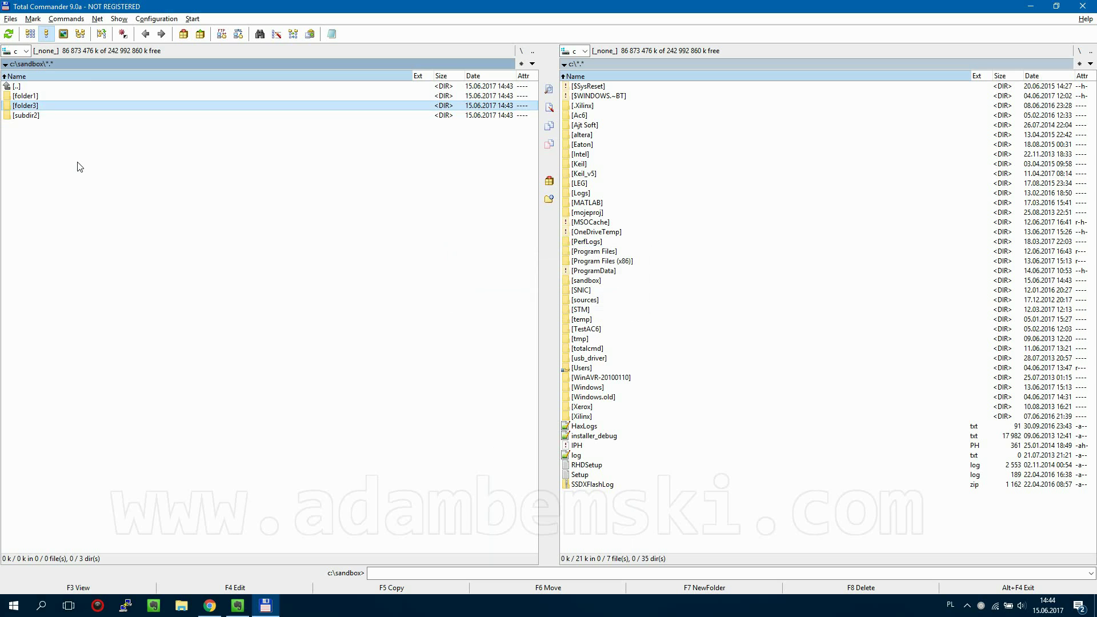
- Select the folders folder1, folder3 and subdir2 and load them into the Multi-Rename Tool
{"action": "left_click", "coordinate": [48, 117]}
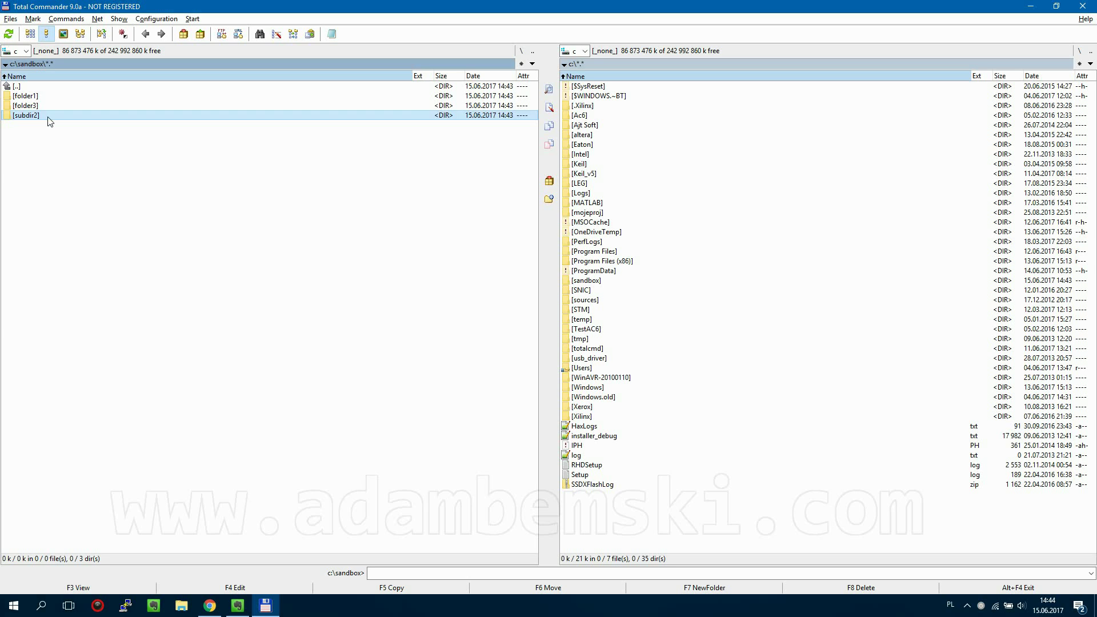
{"action": "left_click", "coordinate": [40, 96], "text": "shift"}
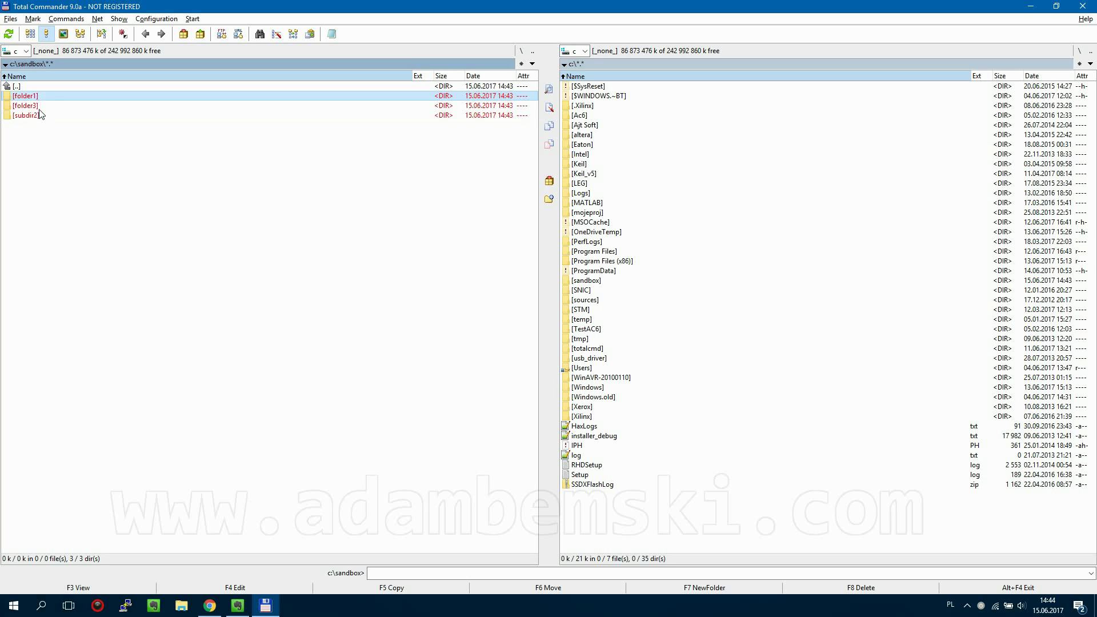
{"action": "left_click", "coordinate": [276, 36]}
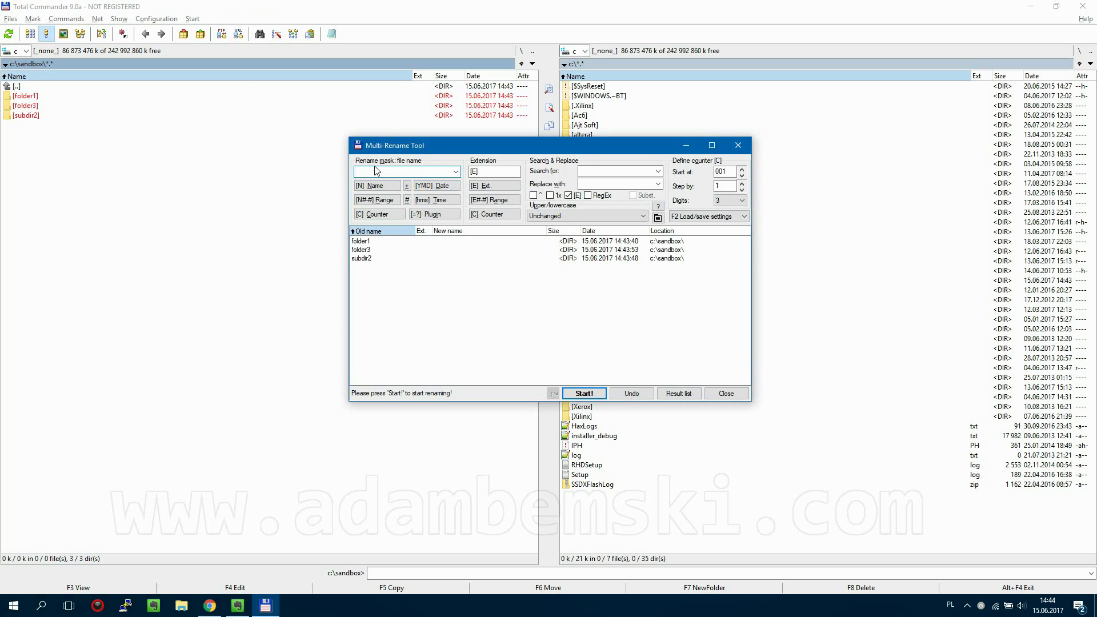
- Set the file name mask to only the counter [C], numbered with 3 digits
{"action": "left_click", "coordinate": [376, 186]}
{"action": "key", "text": "BackSpace"}
{"action": "key", "text": "BackSpace"}
{"action": "key", "text": "BackSpace"}
{"action": "left_click", "coordinate": [377, 213]}
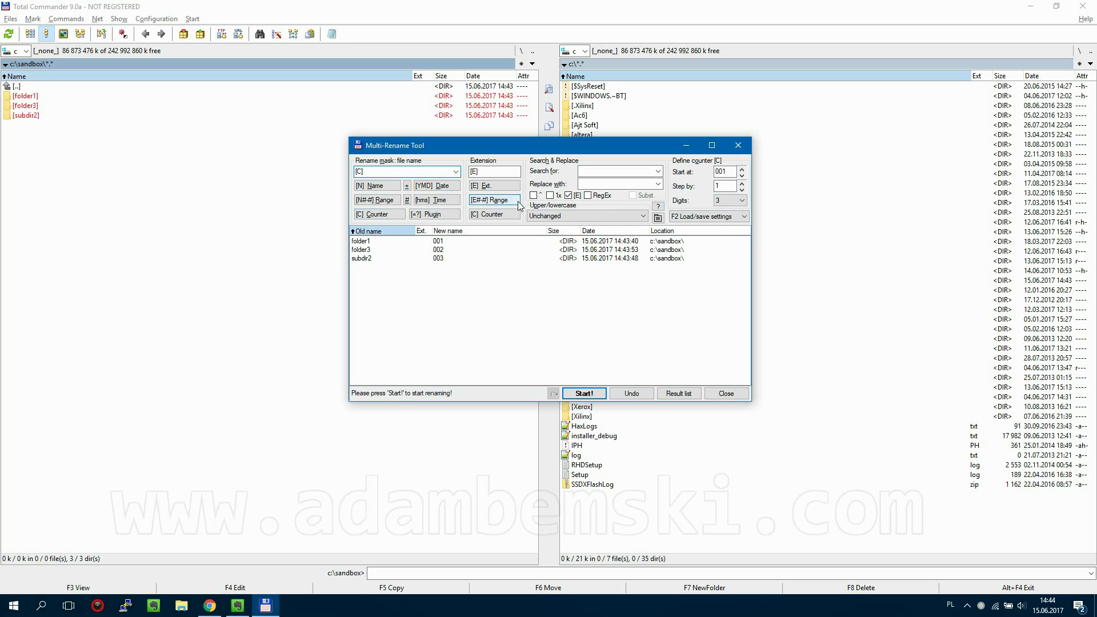
{"action": "left_click", "coordinate": [731, 201]}
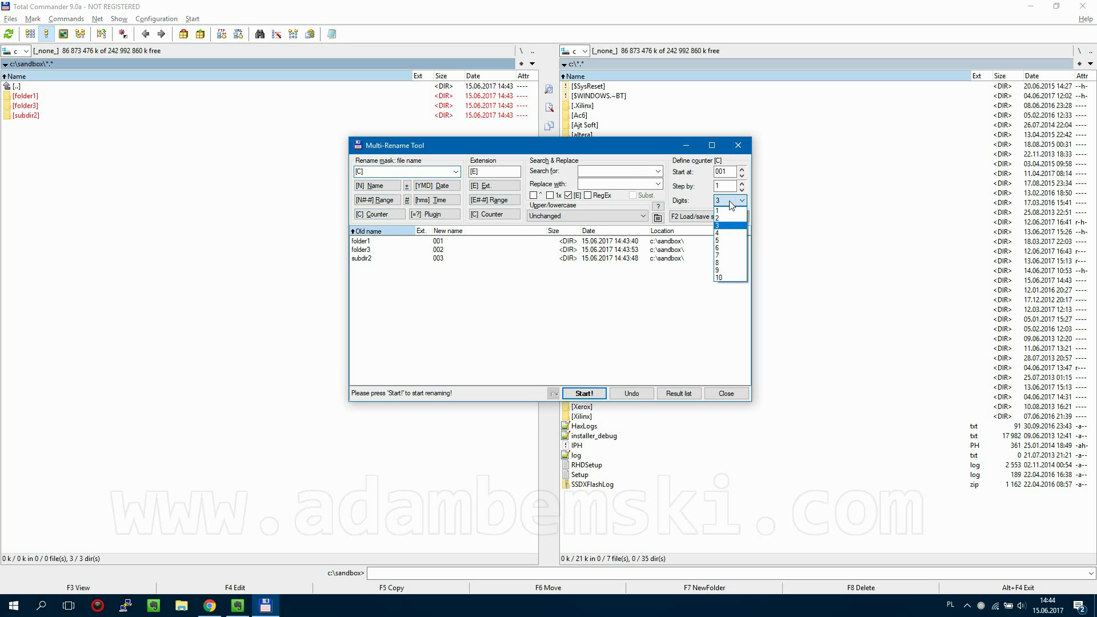
{"action": "left_click", "coordinate": [725, 226]}
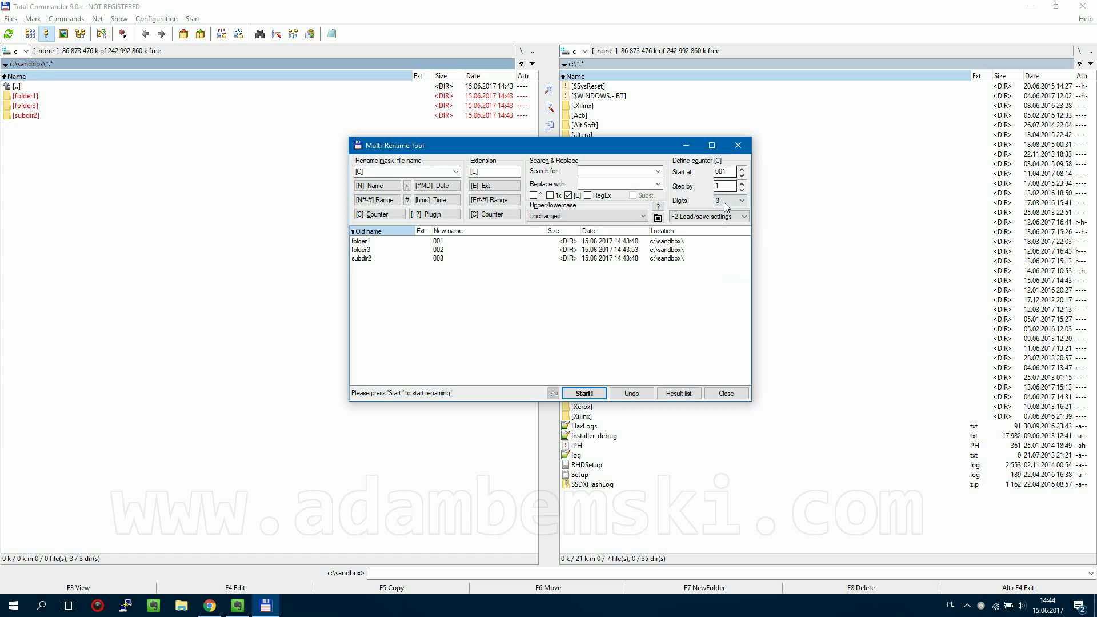
- Append an underscore and the [YMD] date to the name mask, and try an underscore between the month and day codes
{"action": "left_click", "coordinate": [382, 172]}
{"action": "left_click", "coordinate": [436, 186]}
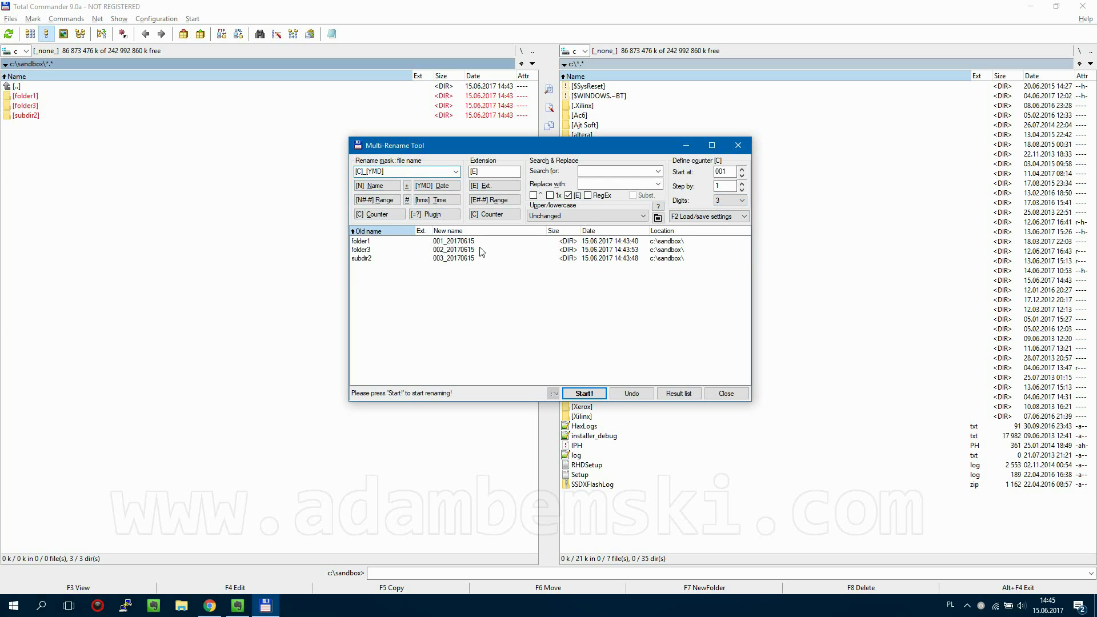
{"action": "left_click", "coordinate": [377, 172]}
{"action": "type", "text": "_"}
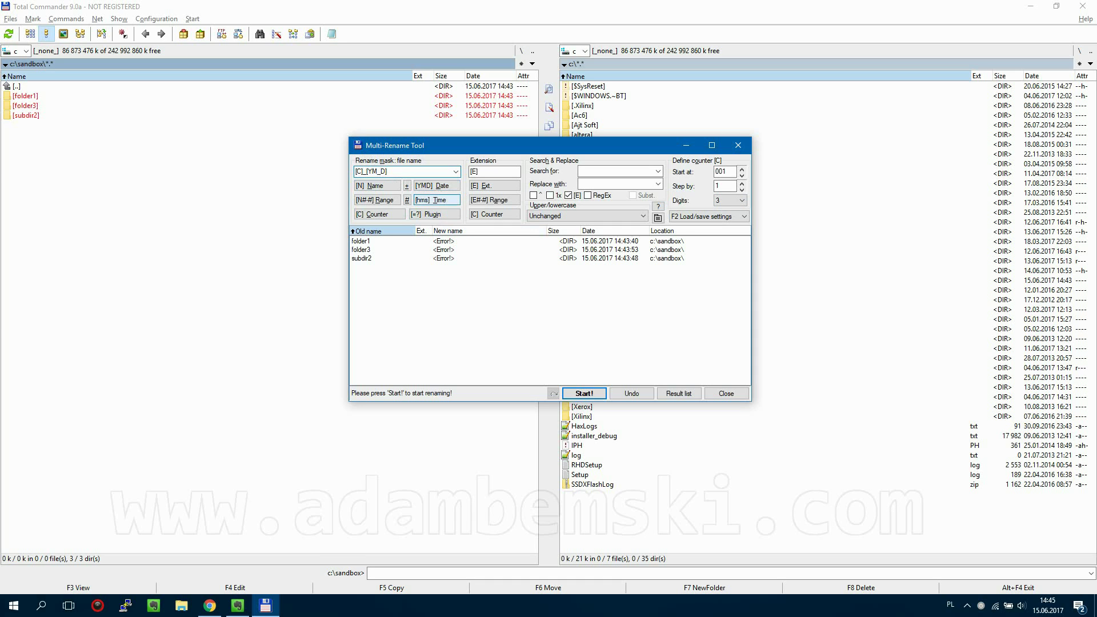
{"action": "key", "text": "BackSpace"}
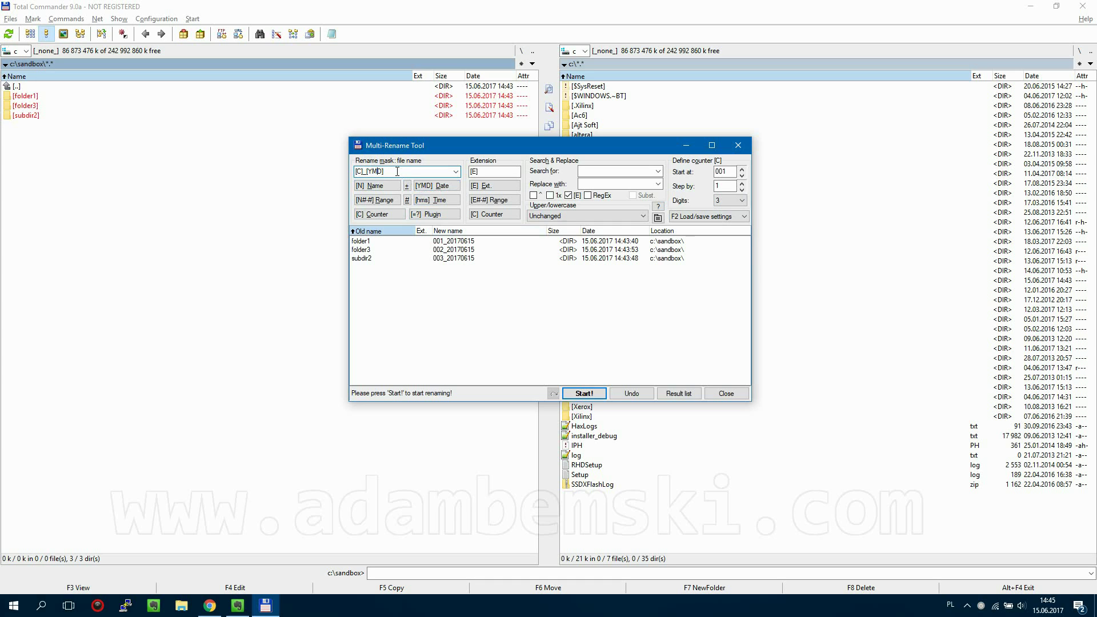
- Replace the [YMD] date in the name mask with the tc plugin property creationdate in Y-M-D format
{"action": "key", "text": "BackSpace"}
{"action": "key", "text": "BackSpace"}
{"action": "key", "text": "BackSpace"}
{"action": "key", "text": "BackSpace"}
{"action": "key", "text": "BackSpace"}
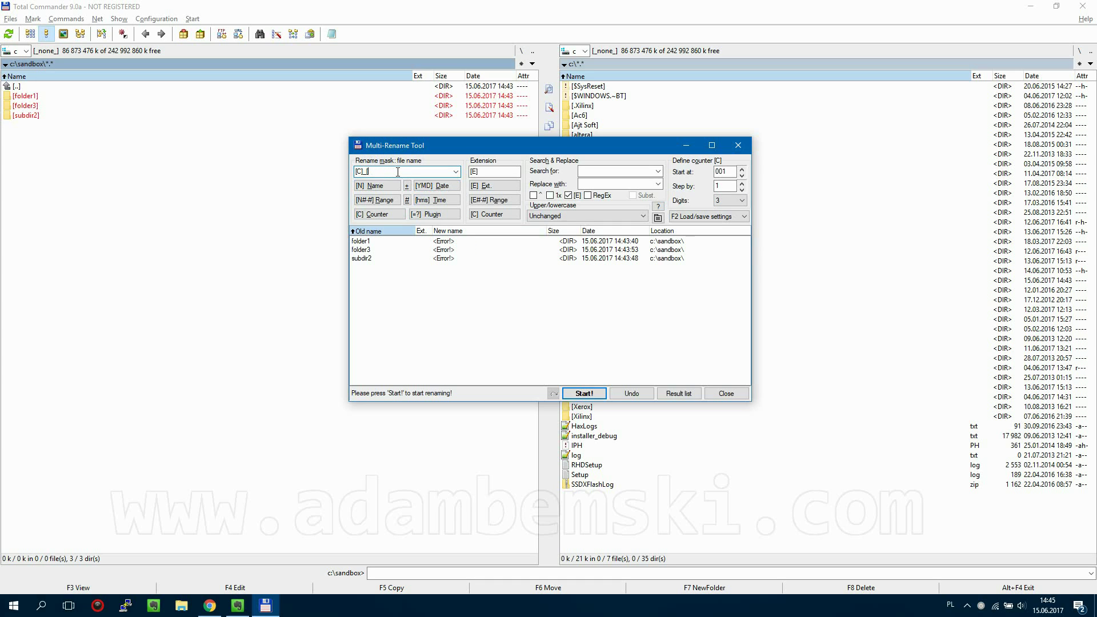
{"action": "left_click", "coordinate": [440, 215]}
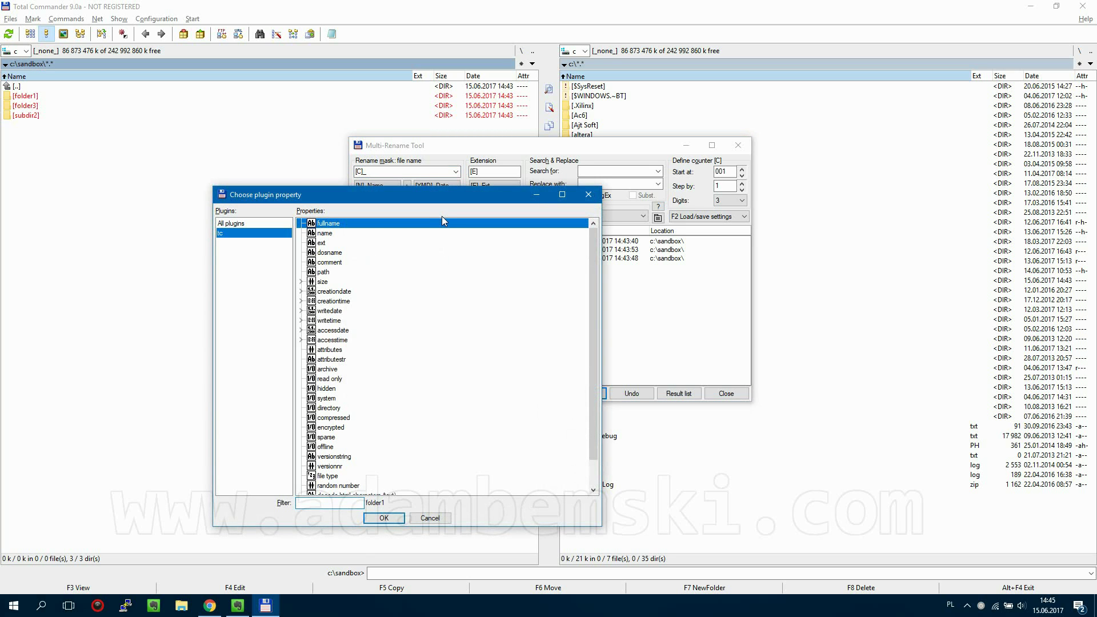
{"action": "double_click", "coordinate": [308, 292]}
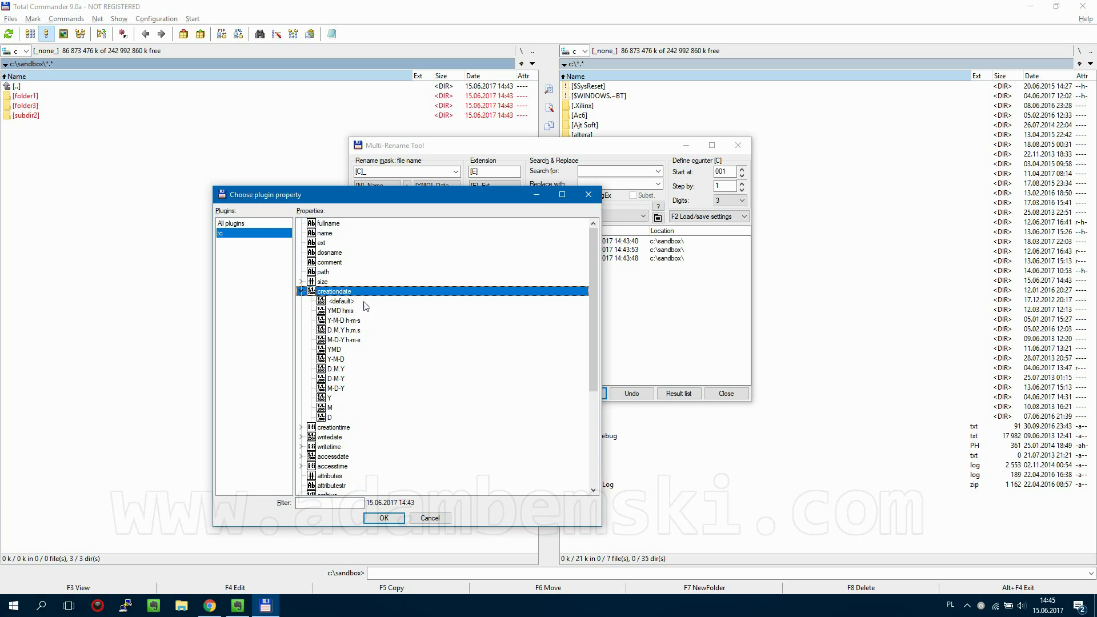
{"action": "left_click", "coordinate": [349, 360]}
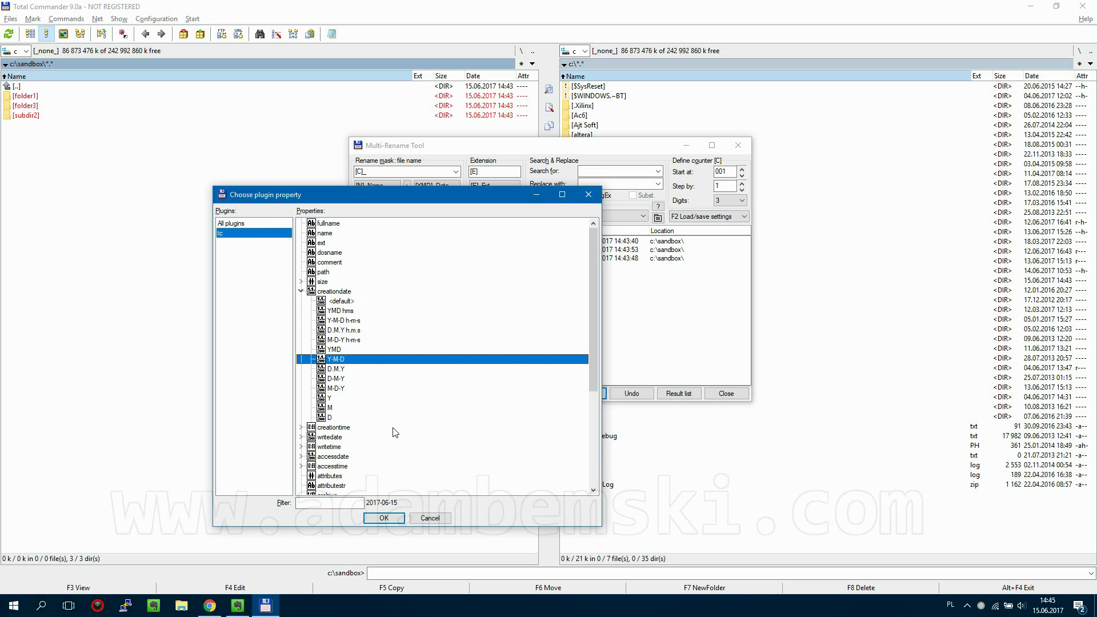
{"action": "left_click", "coordinate": [384, 518]}
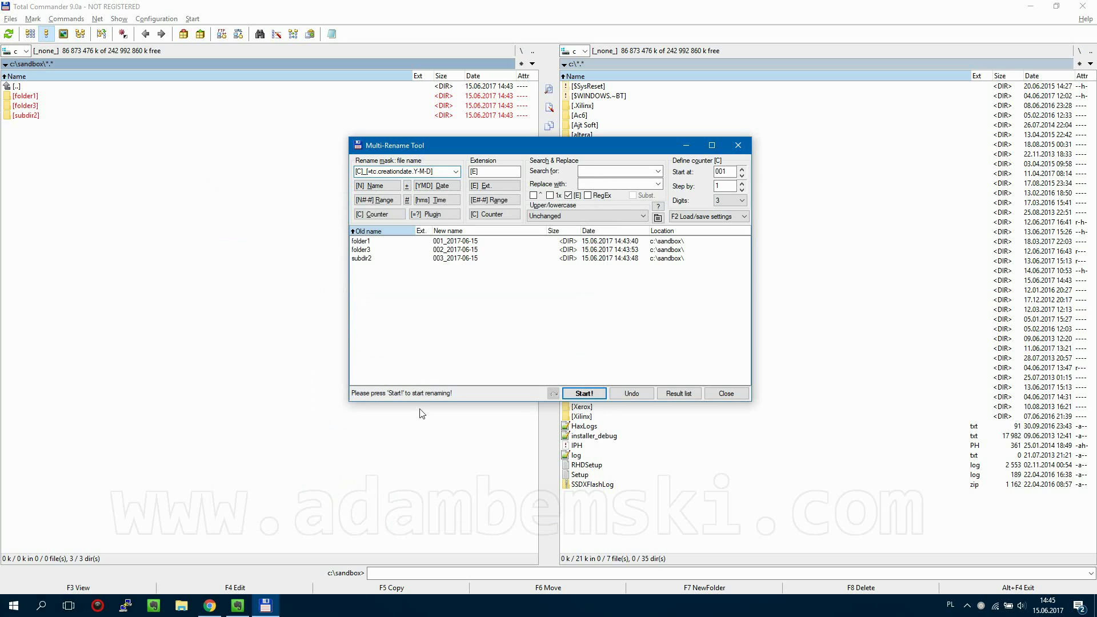
- Change the hyphens in the mask's creation date format to underscores, giving Y_M_D, and start the renaming
{"action": "left_click", "coordinate": [418, 171]}
{"action": "key", "text": "Delete"}
{"action": "type", "text": "_"}
{"action": "key", "text": "BackSpace"}
{"action": "type", "text": "_"}
{"action": "left_click", "coordinate": [511, 260]}
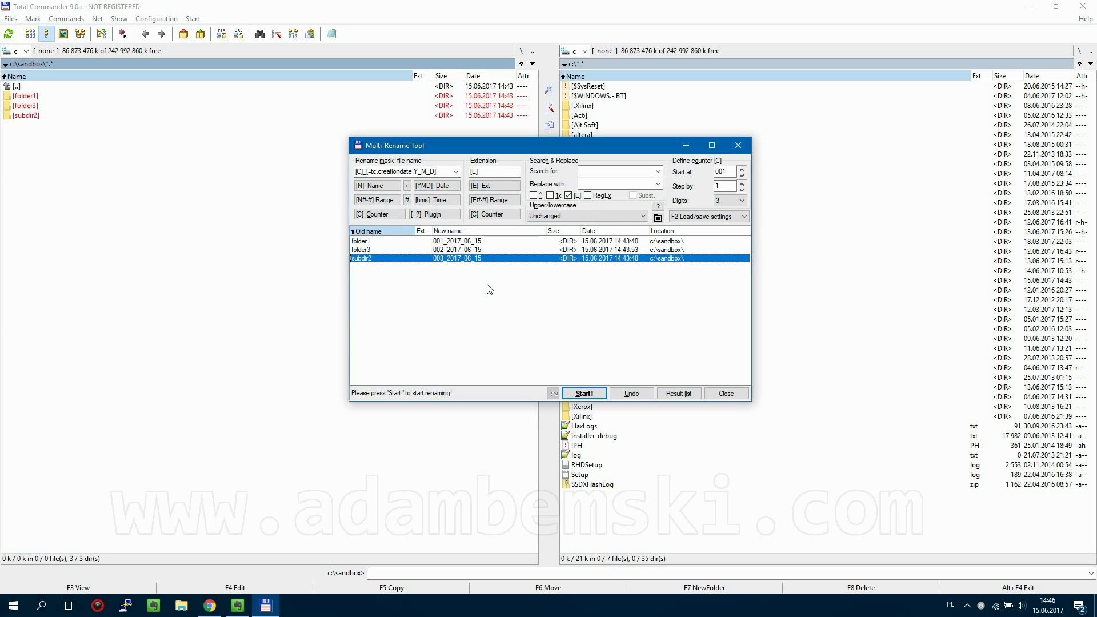
{"action": "left_click", "coordinate": [579, 396]}
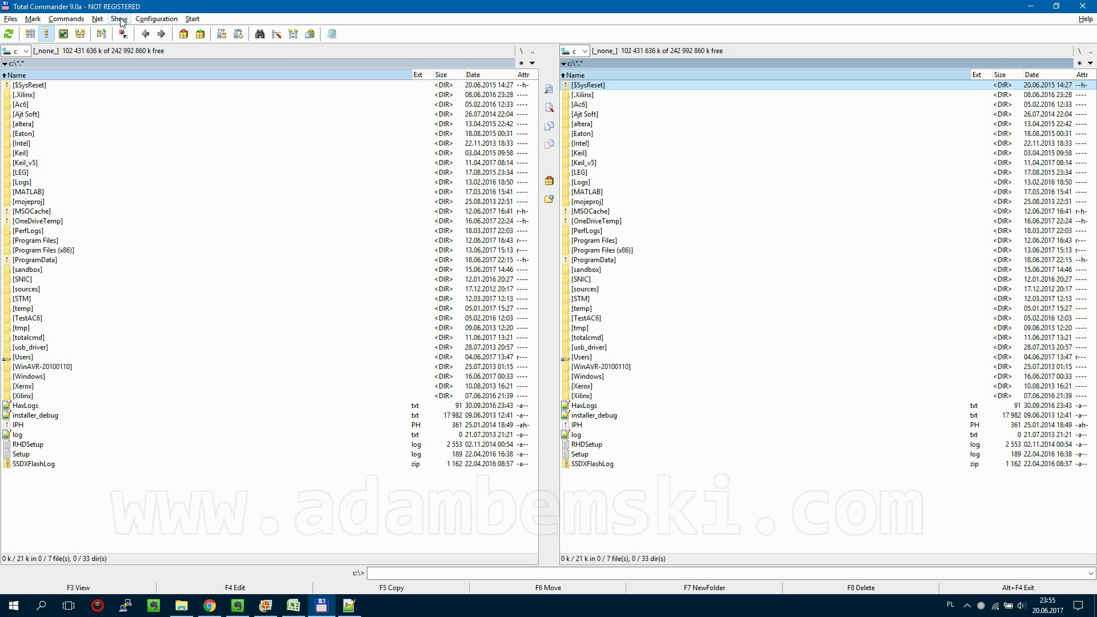
- Start a new FTP connection with session name my_website and enter the FTP server's host name
{"action": "left_click", "coordinate": [98, 19]}
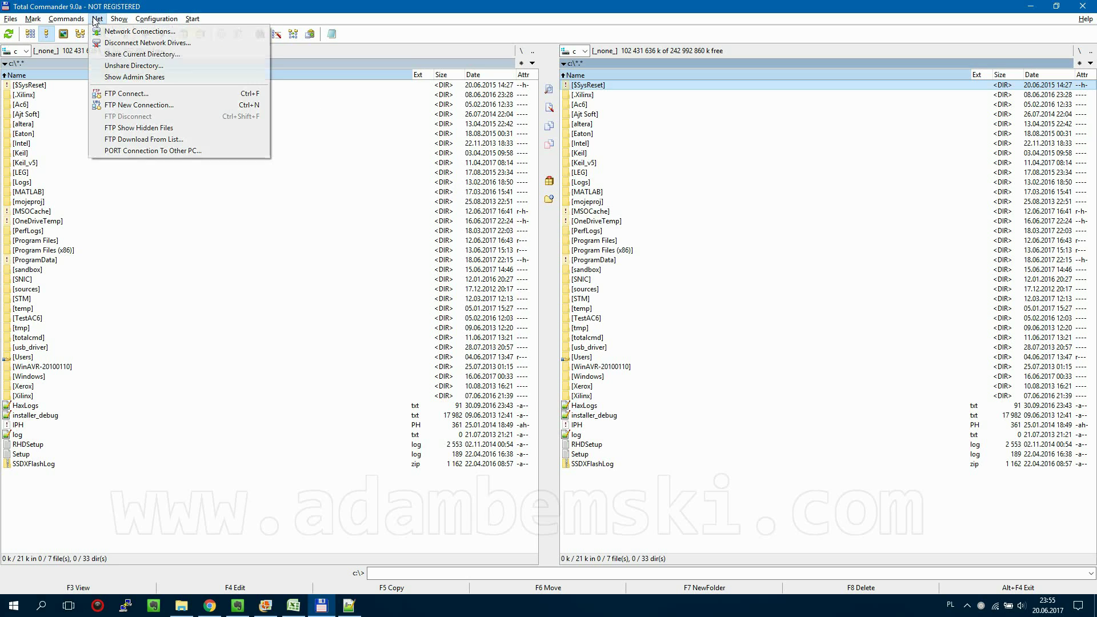
{"action": "left_click", "coordinate": [121, 95]}
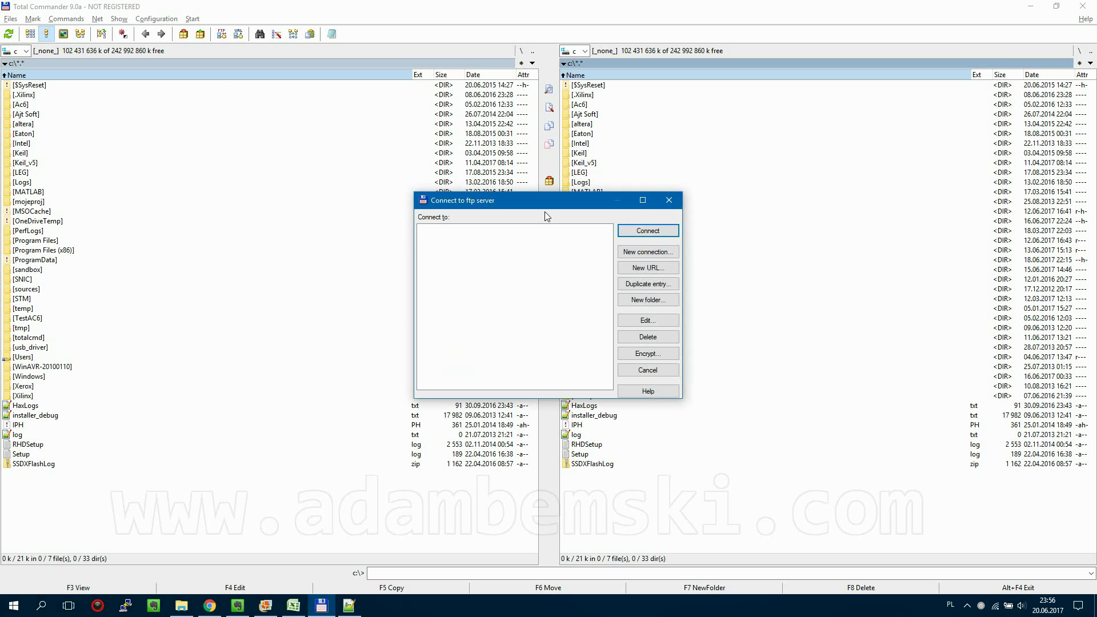
{"action": "left_click", "coordinate": [629, 252]}
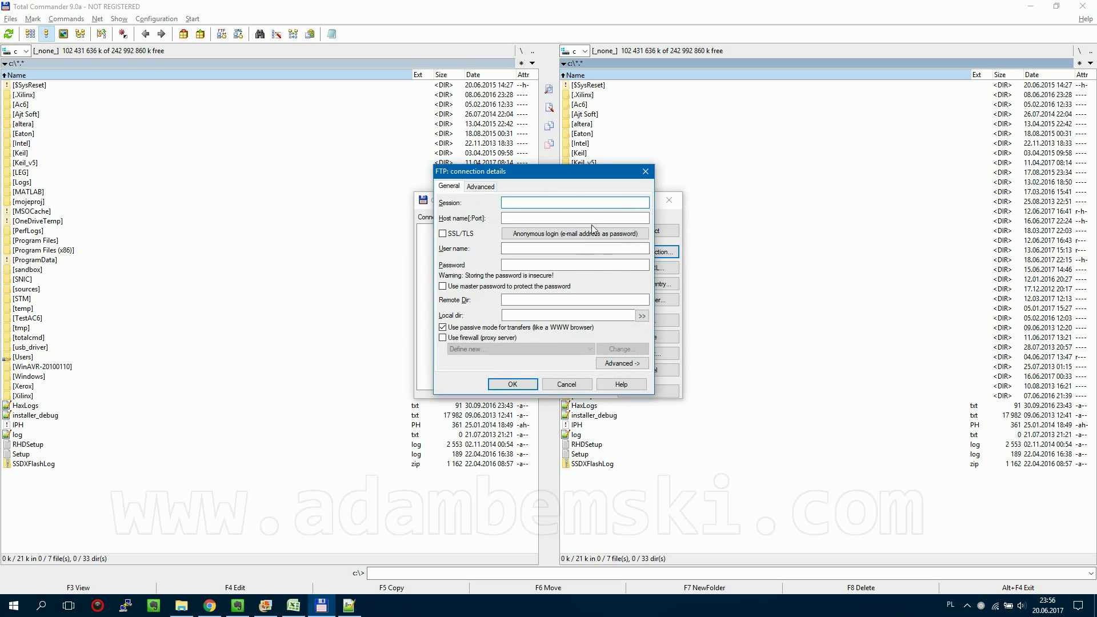
{"action": "type", "text": "my_website"}
{"action": "left_click", "coordinate": [579, 221]}
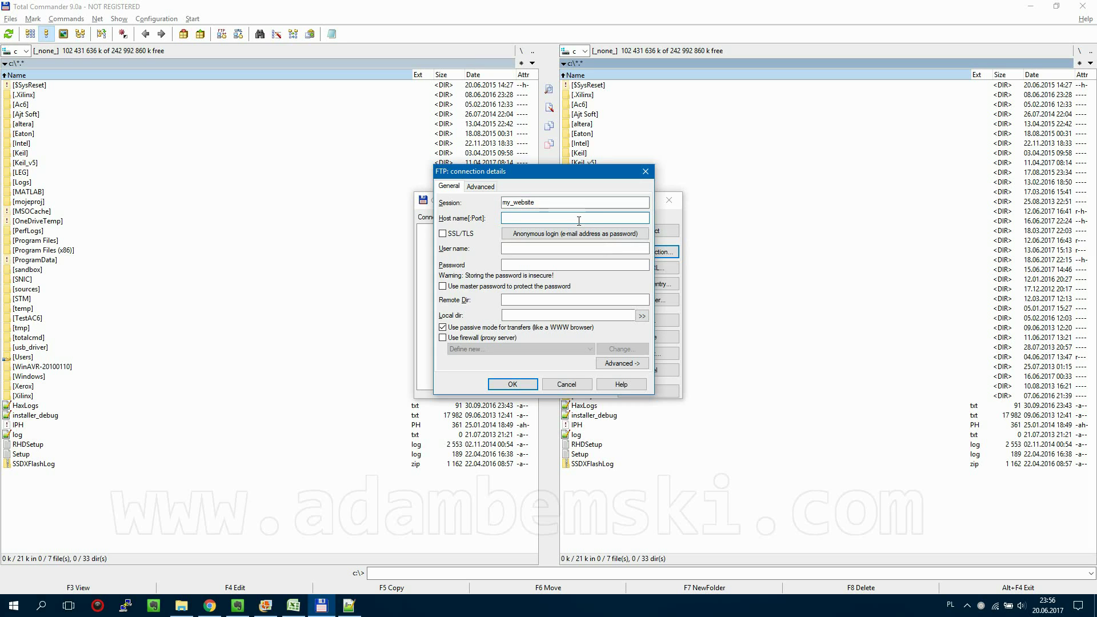
{"action": "type", "text": "ftp."}
- Enter the account's user name and password for the my_website FTP connection and save it
{"action": "left_click", "coordinate": [556, 248]}
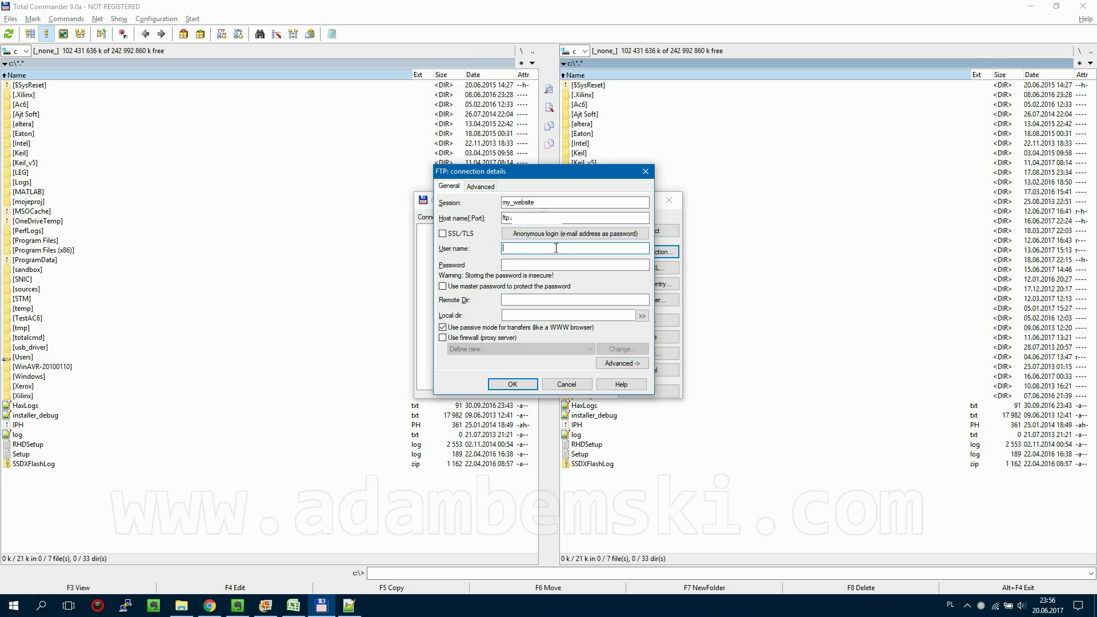
{"action": "type", "text": "username"}
{"action": "key", "text": "Tab"}
{"action": "type", "text": "*********"}
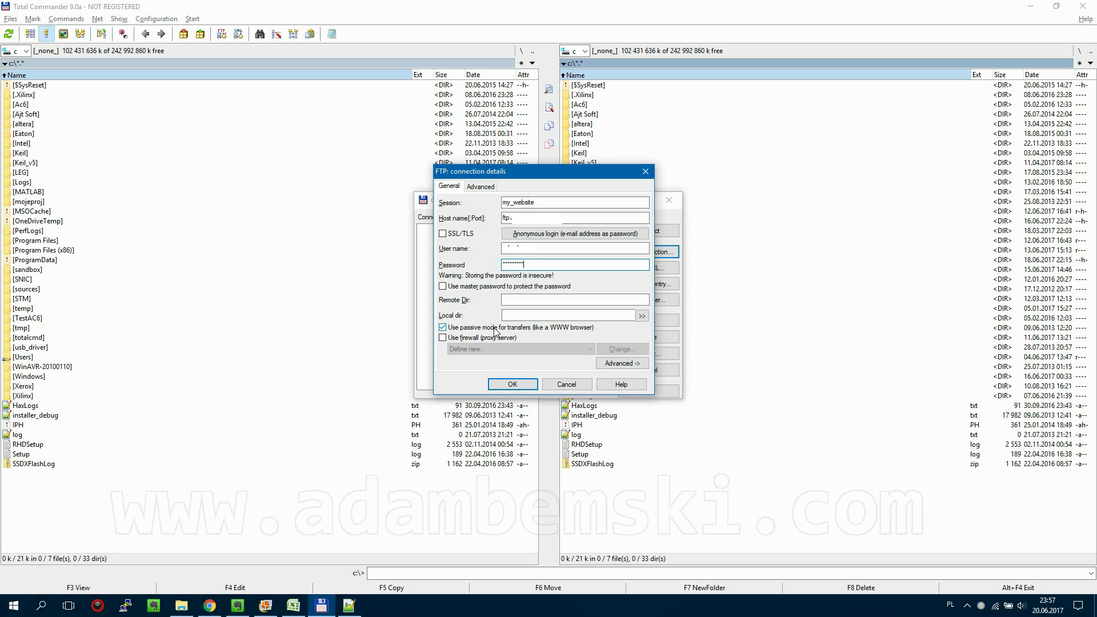
{"action": "left_click", "coordinate": [513, 385]}
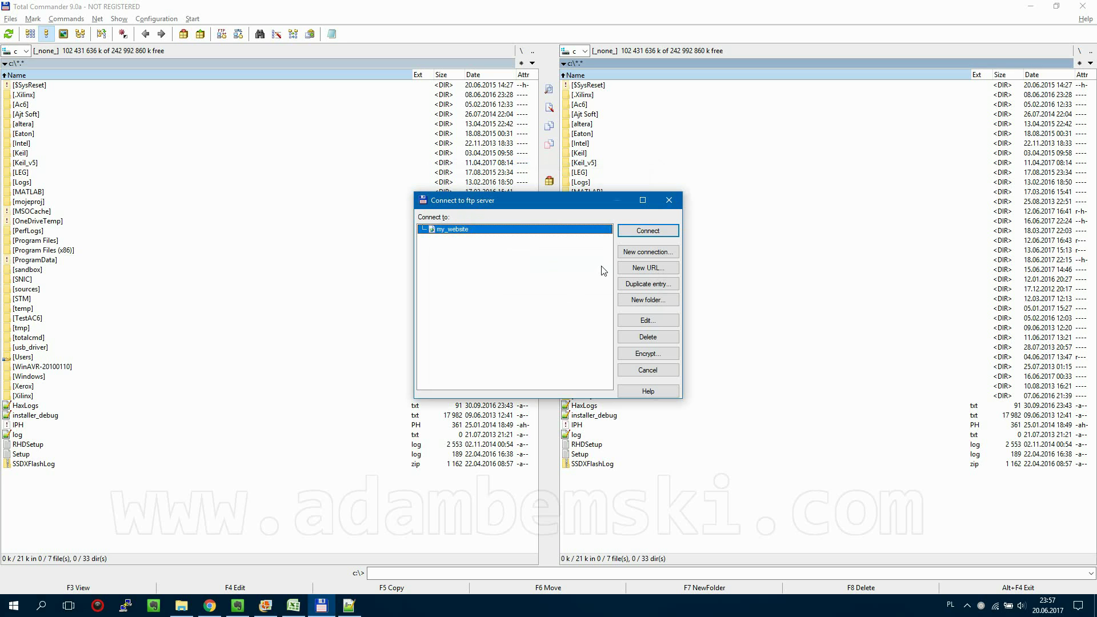
- Connect to the saved my_website FTP server and disconnect from it again
{"action": "left_click", "coordinate": [638, 232]}
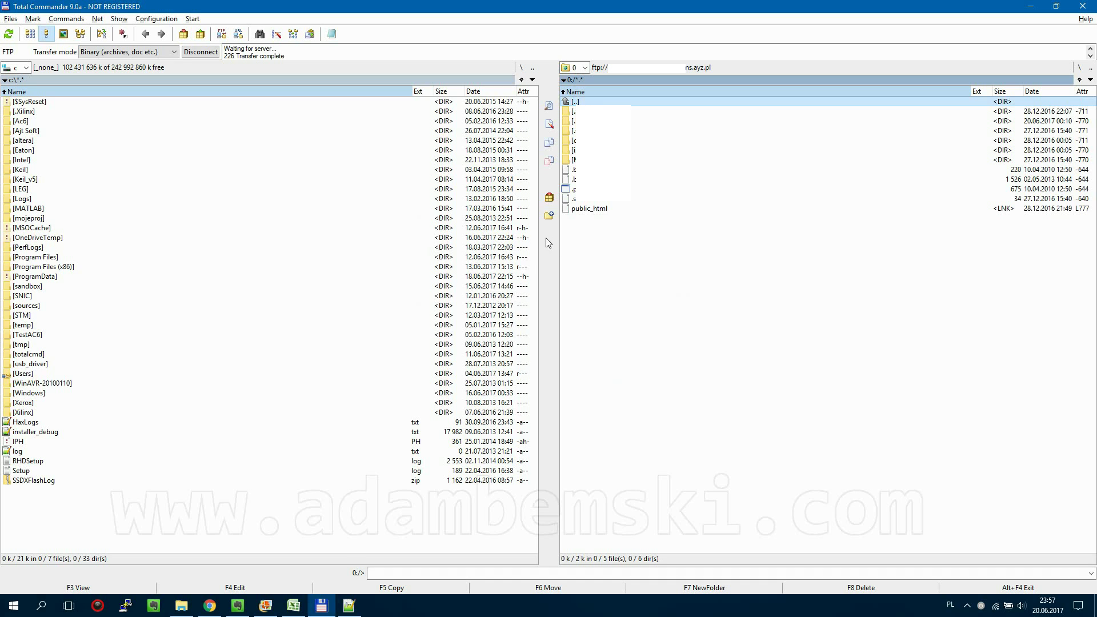
{"action": "left_click", "coordinate": [584, 69]}
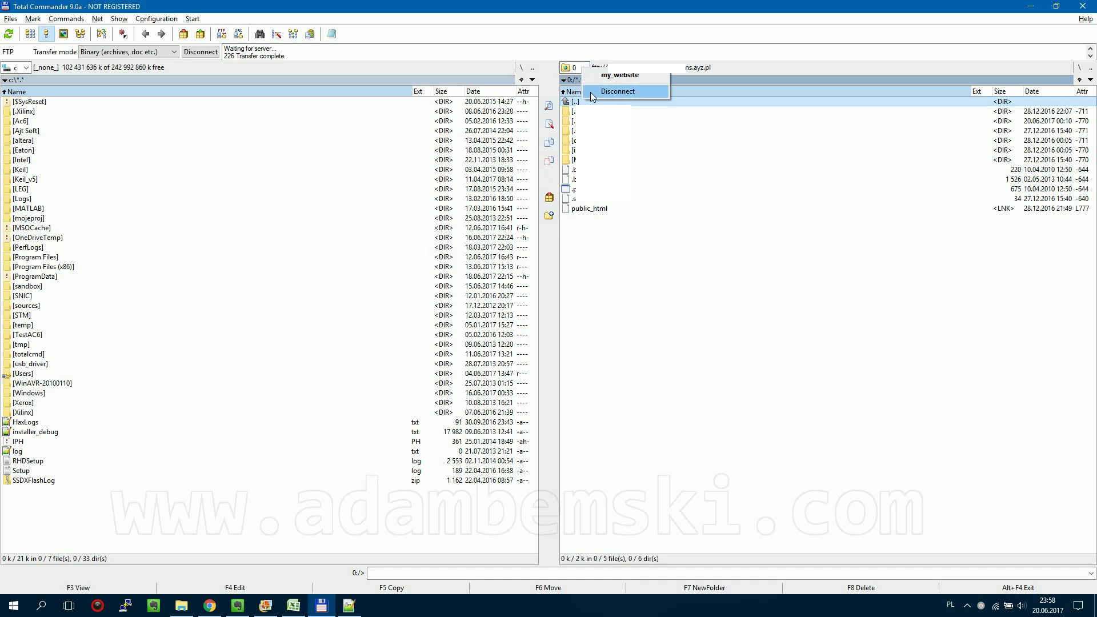
{"action": "left_click", "coordinate": [595, 92]}
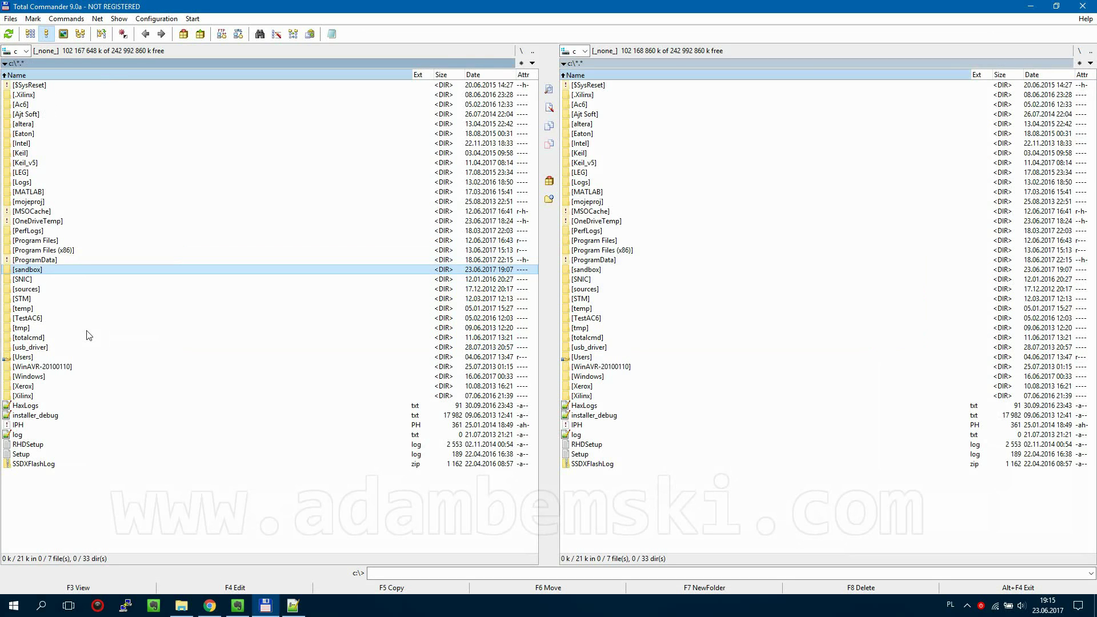
- Create an empty file named main.c in the sandbox folder and close the editor
{"action": "key", "text": "Return"}
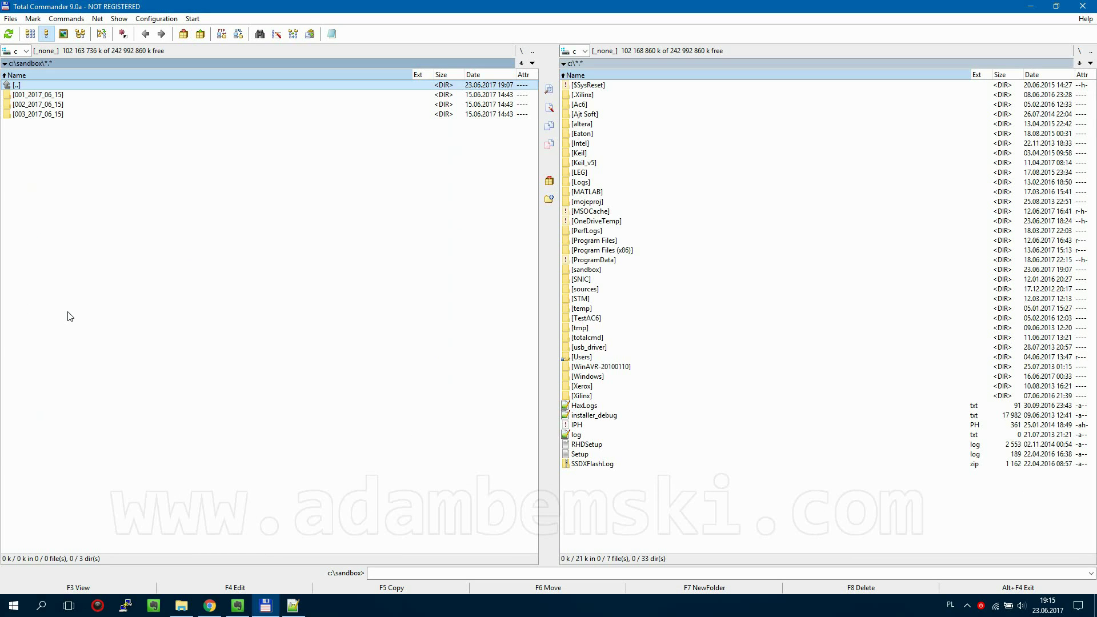
{"action": "key", "text": "shift+F4"}
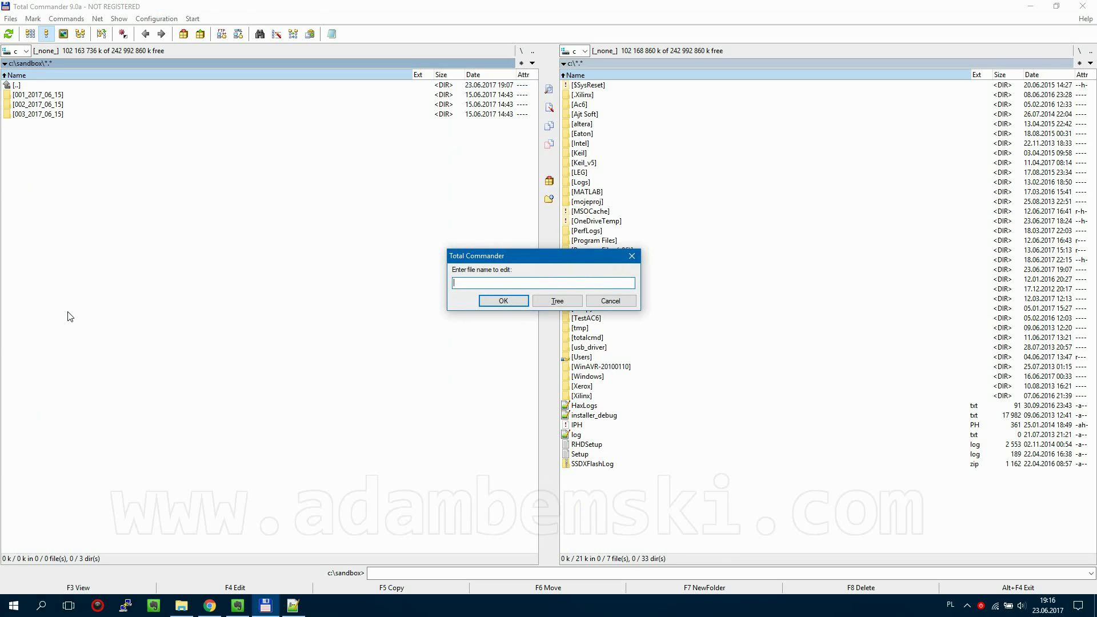
{"action": "type", "text": "main.c"}
{"action": "key", "text": "Return"}
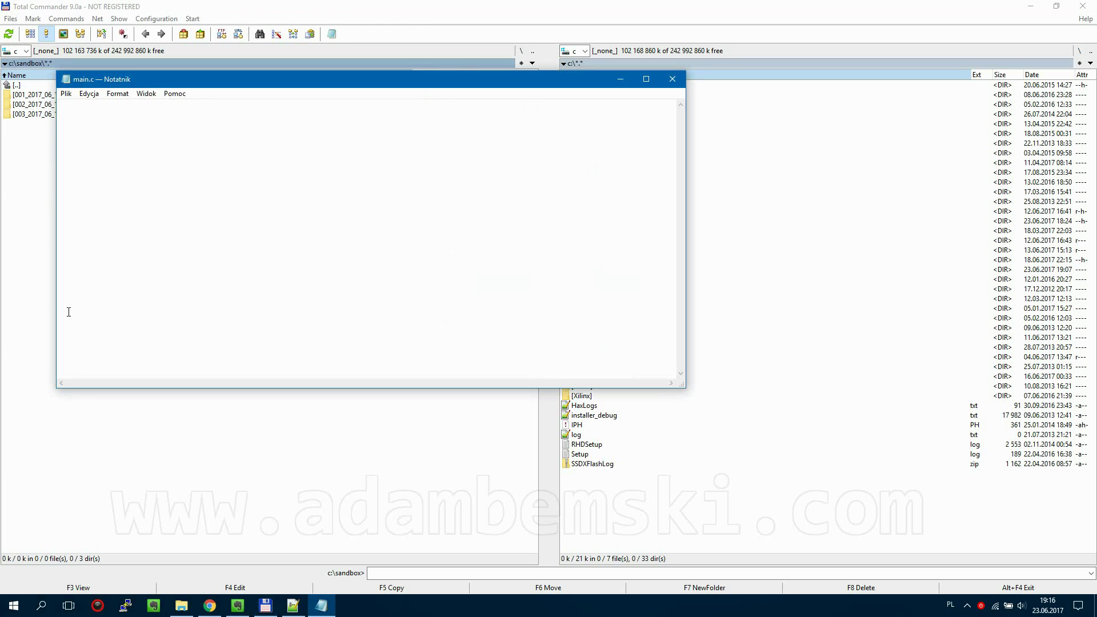
{"action": "key", "text": "alt+F4"}
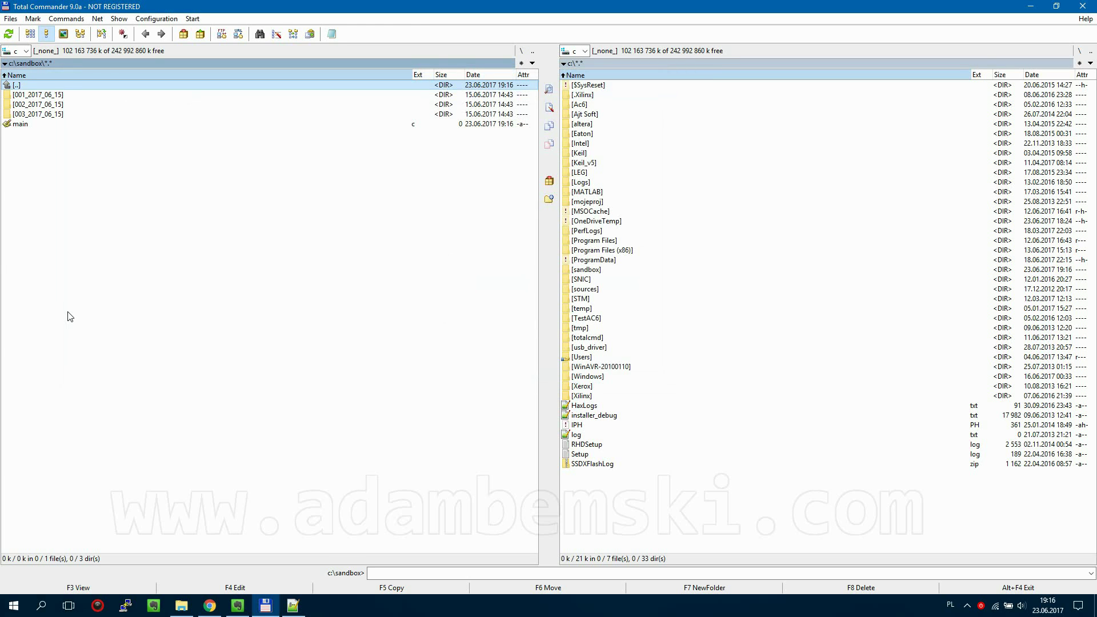
- Create another new file named example.c in the sandbox folder
{"action": "key", "text": "shift+F4"}
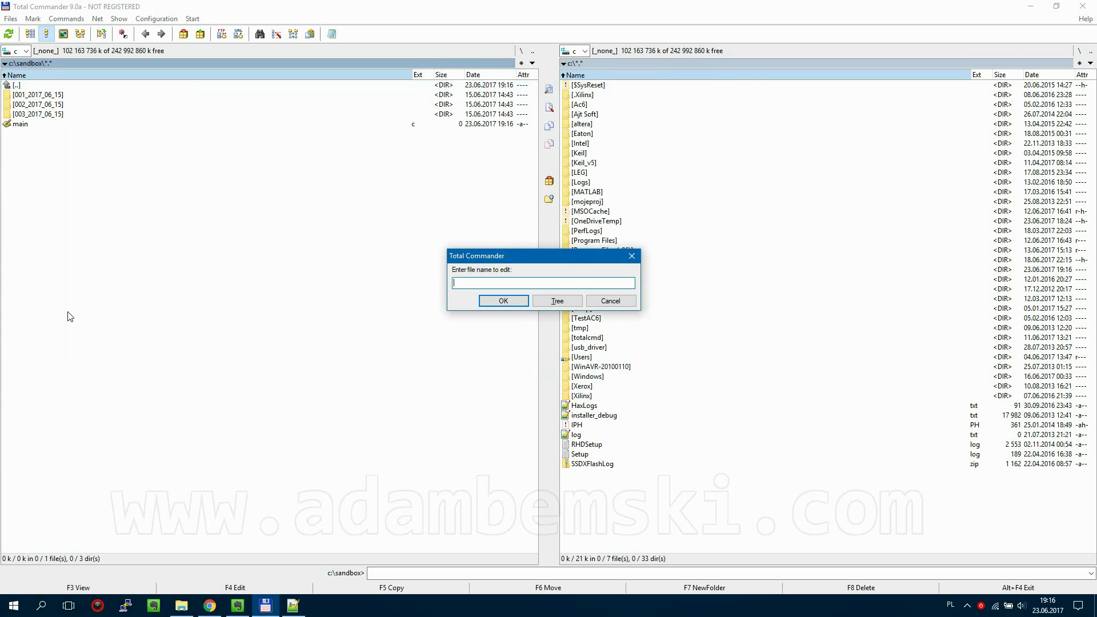
{"action": "type", "text": "example.c"}
{"action": "key", "text": "Return"}
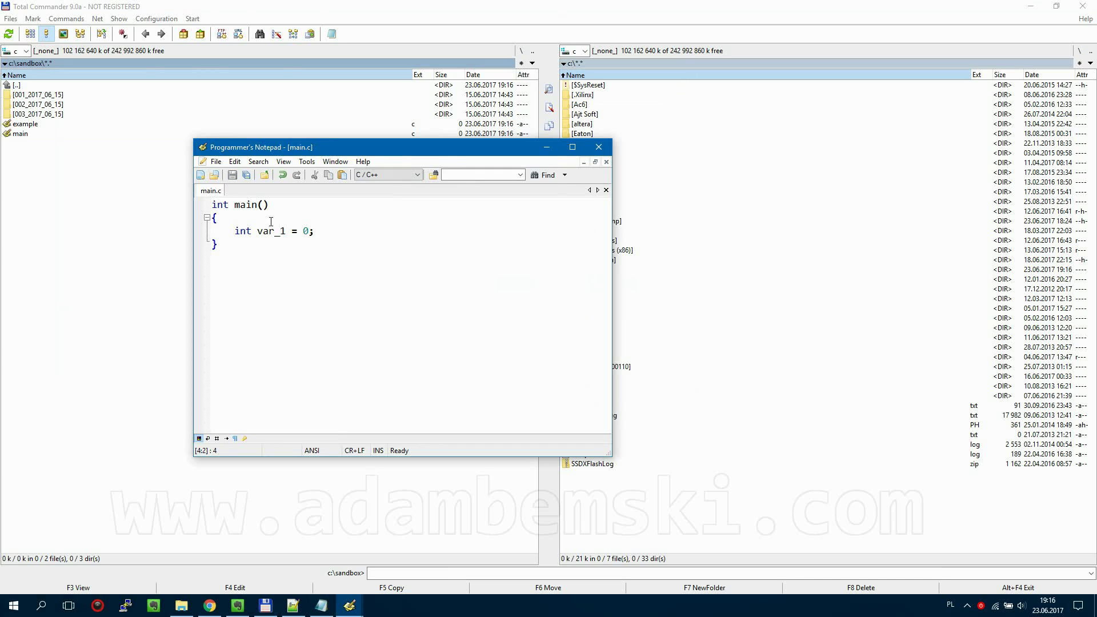
- Close main.c, then write an int main() function with var1 = 0; and var1++; in example.c, save it and close the editor
{"action": "left_click", "coordinate": [599, 147]}
{"action": "left_click", "coordinate": [351, 607]}
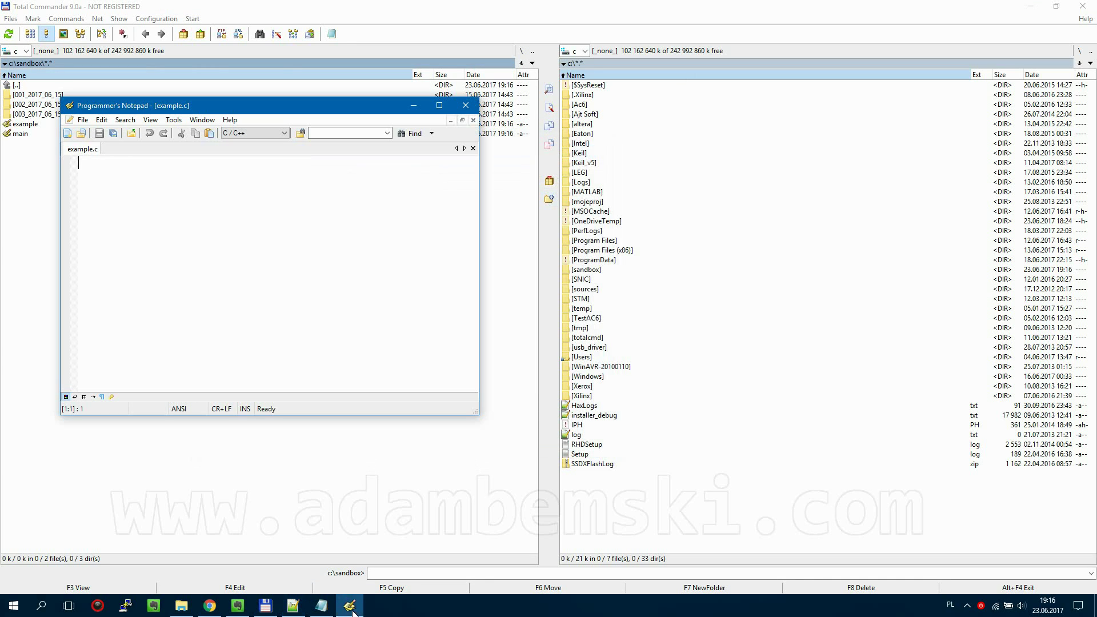
{"action": "type", "text": "int main() { \tvar1 = 0; \tvar1++; }"}
{"action": "key", "text": "ctrl+s"}
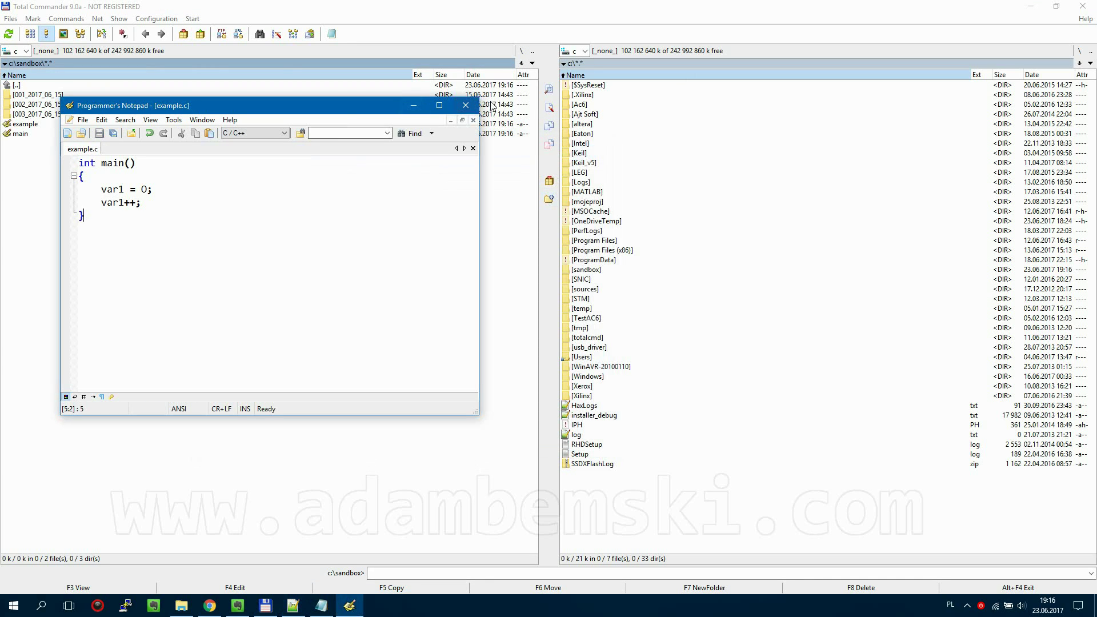
{"action": "left_click", "coordinate": [466, 105]}
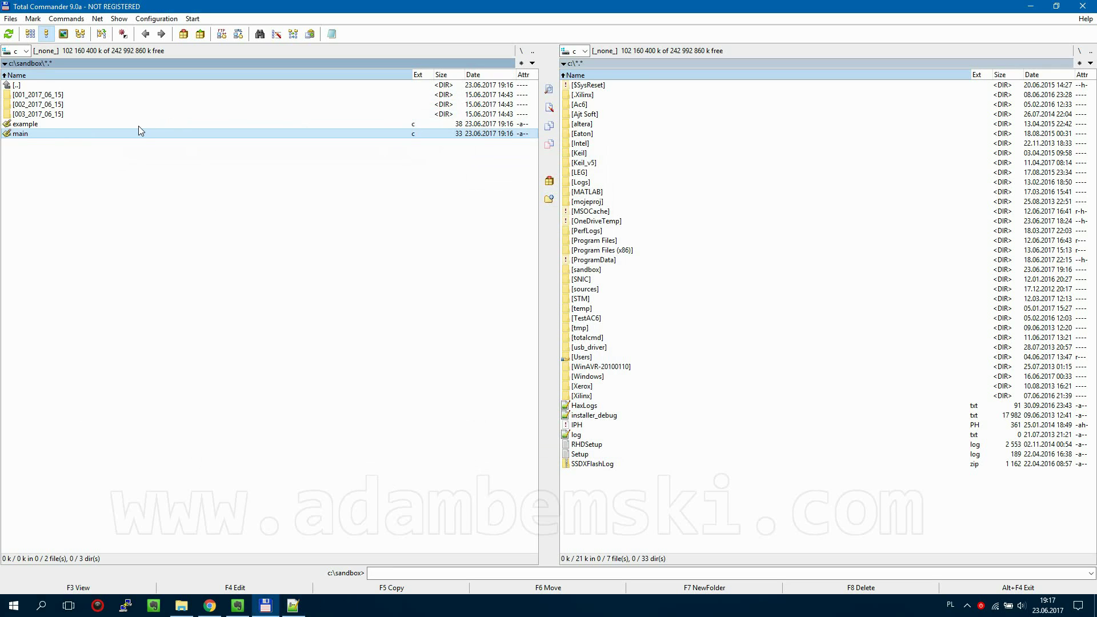
- Mark example.c and main.c in the sandbox folder and compare them by content
{"action": "left_click", "coordinate": [139, 125]}
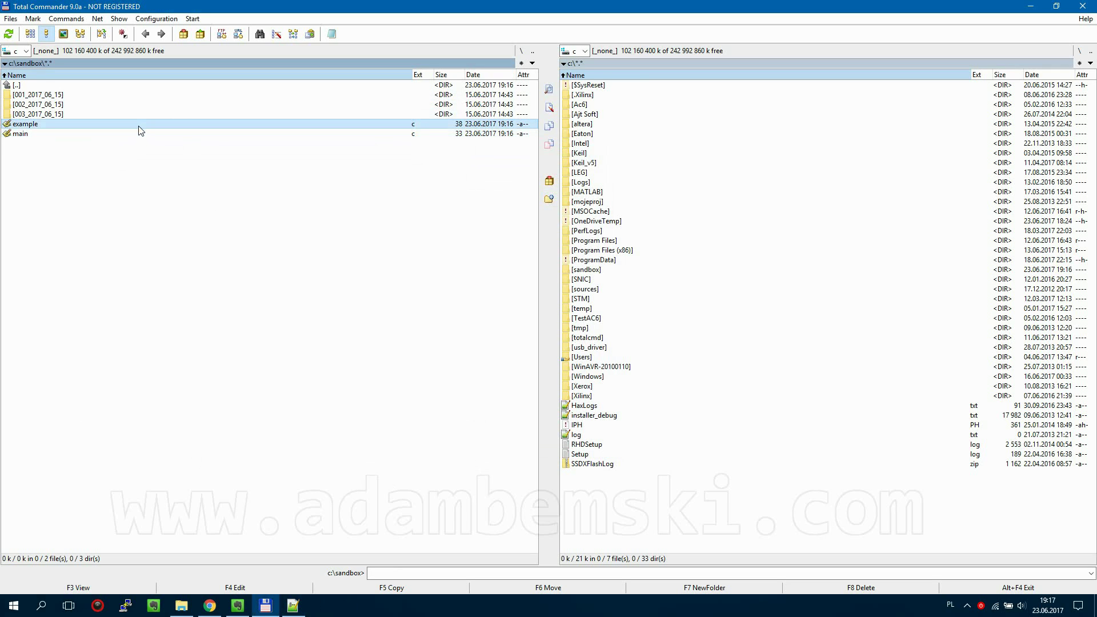
{"action": "key", "text": "Insert"}
{"action": "key", "text": "Insert"}
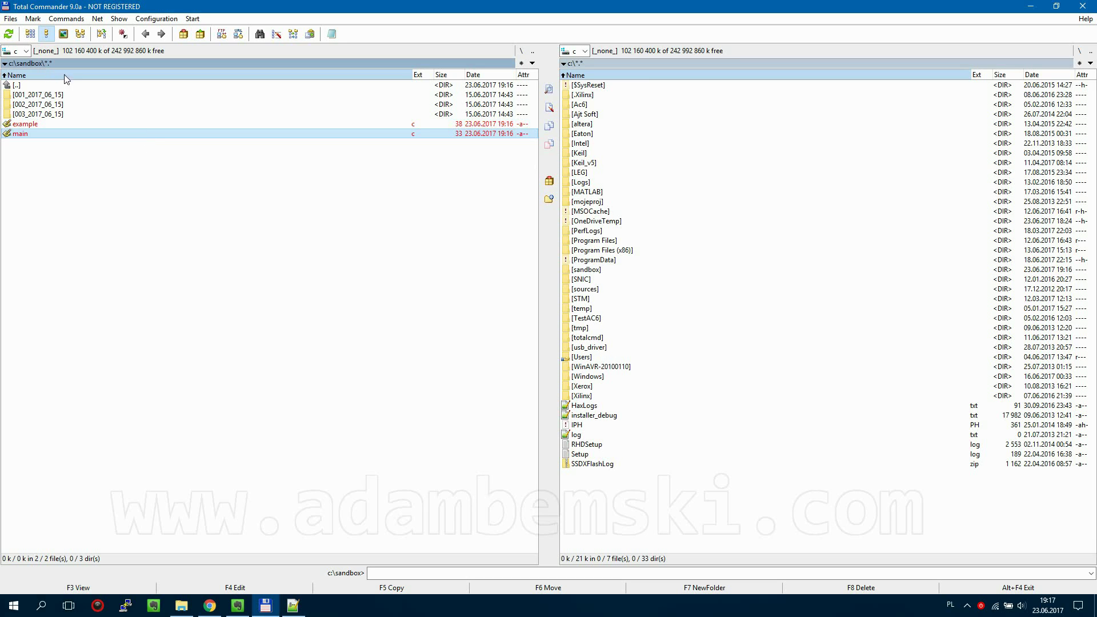
{"action": "left_click", "coordinate": [10, 18]}
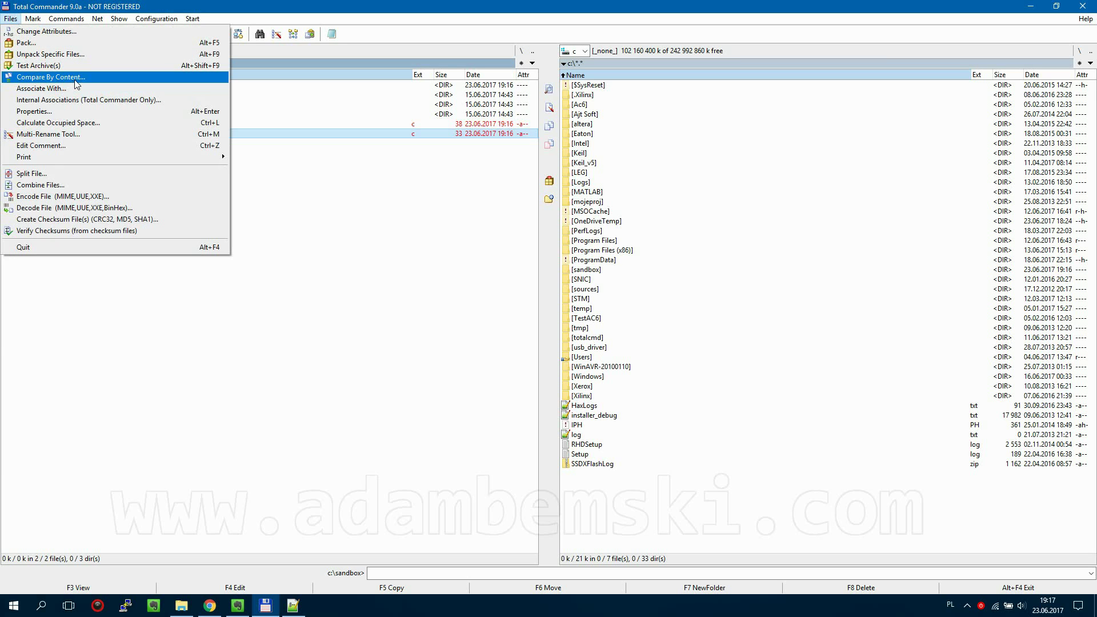
{"action": "left_click", "coordinate": [79, 77]}
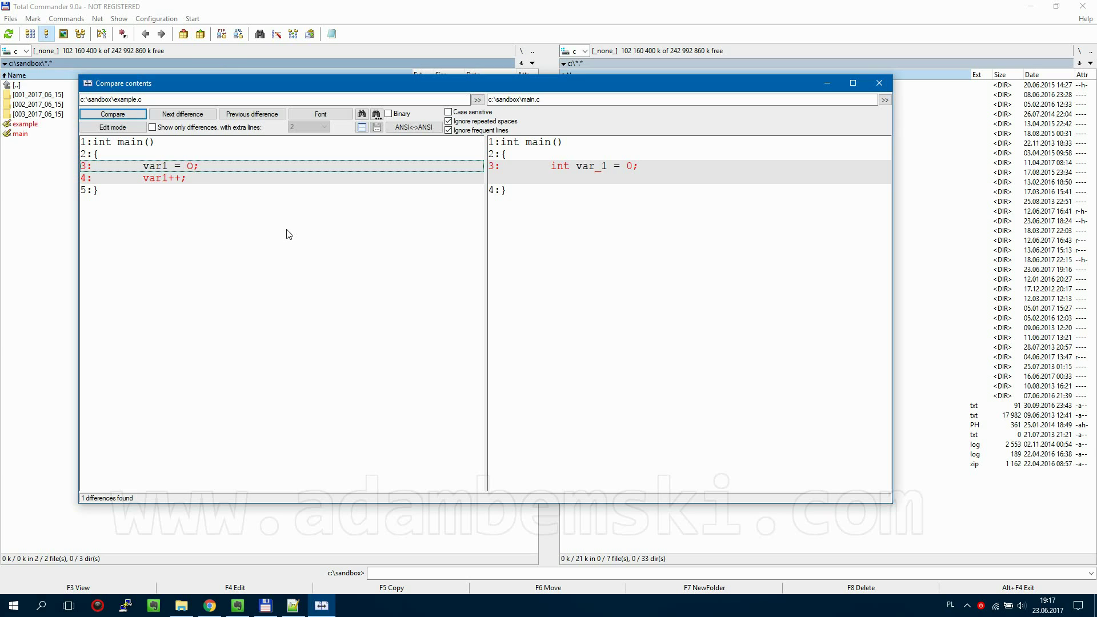
- Highlight the differing third line in the comparison and change the comparison font to Consolas
{"action": "left_click", "coordinate": [625, 170]}
{"action": "left_click", "coordinate": [341, 166]}
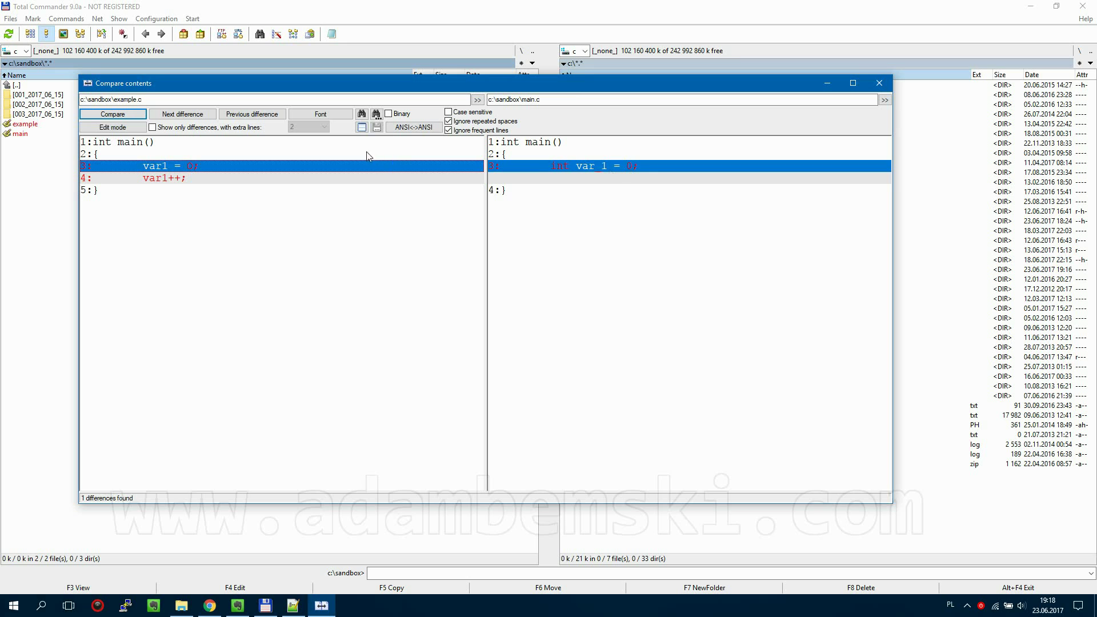
{"action": "left_click", "coordinate": [318, 114]}
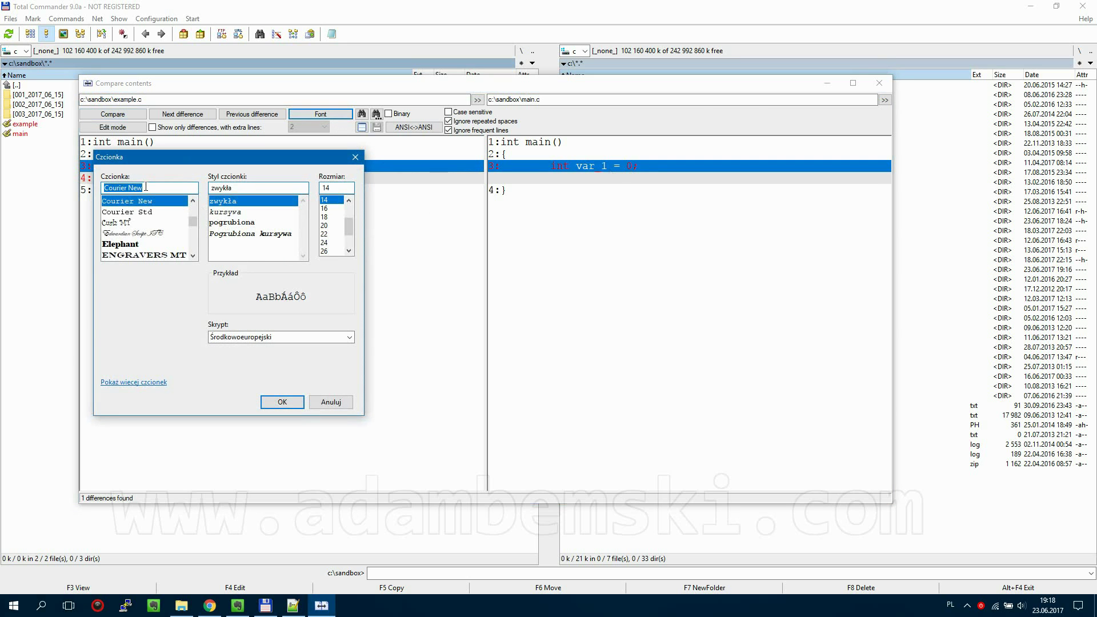
{"action": "type", "text": "cons"}
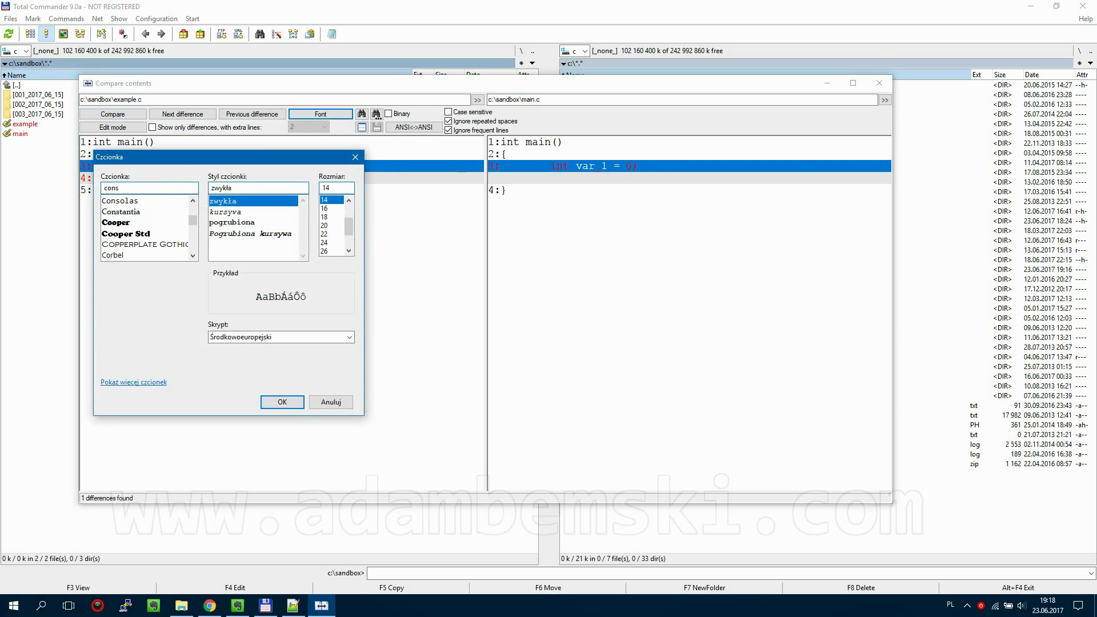
{"action": "left_click", "coordinate": [137, 203]}
{"action": "left_click", "coordinate": [282, 402]}
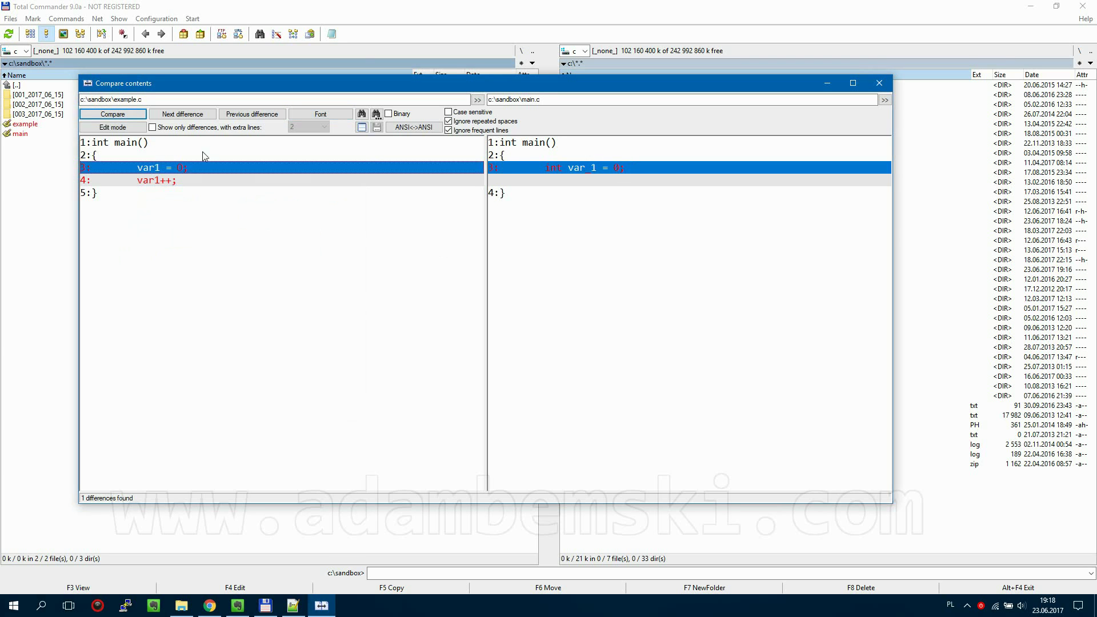
- Highlight the int main() line in the comparison and turn ignoring of frequent lines off and back on
{"action": "left_click", "coordinate": [205, 147]}
{"action": "left_click", "coordinate": [529, 142]}
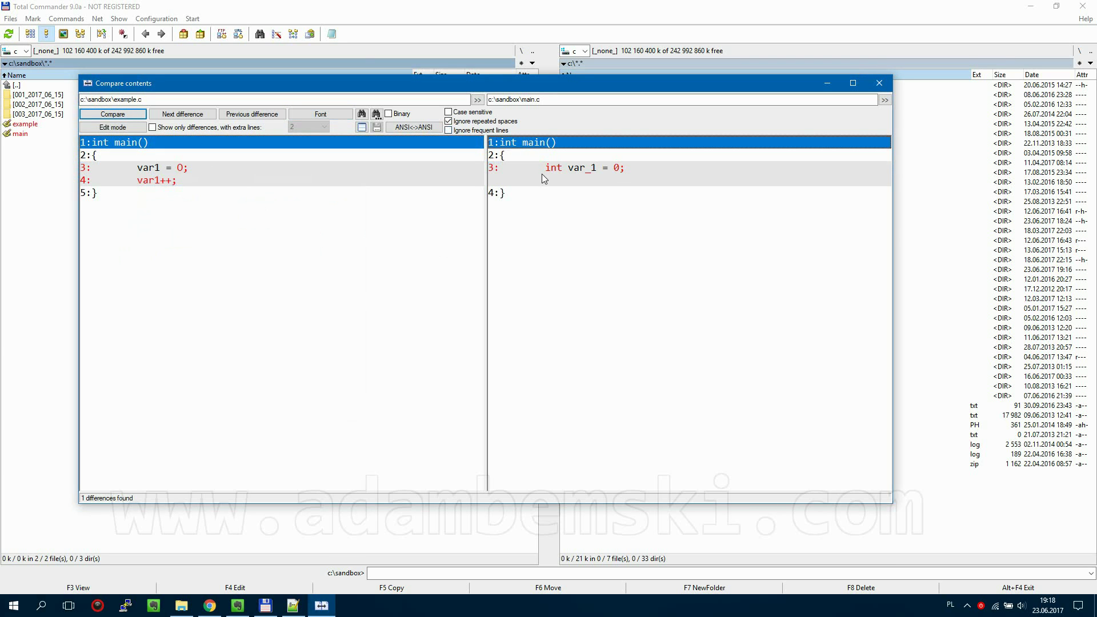
{"action": "left_click", "coordinate": [506, 132]}
{"action": "left_click", "coordinate": [505, 134]}
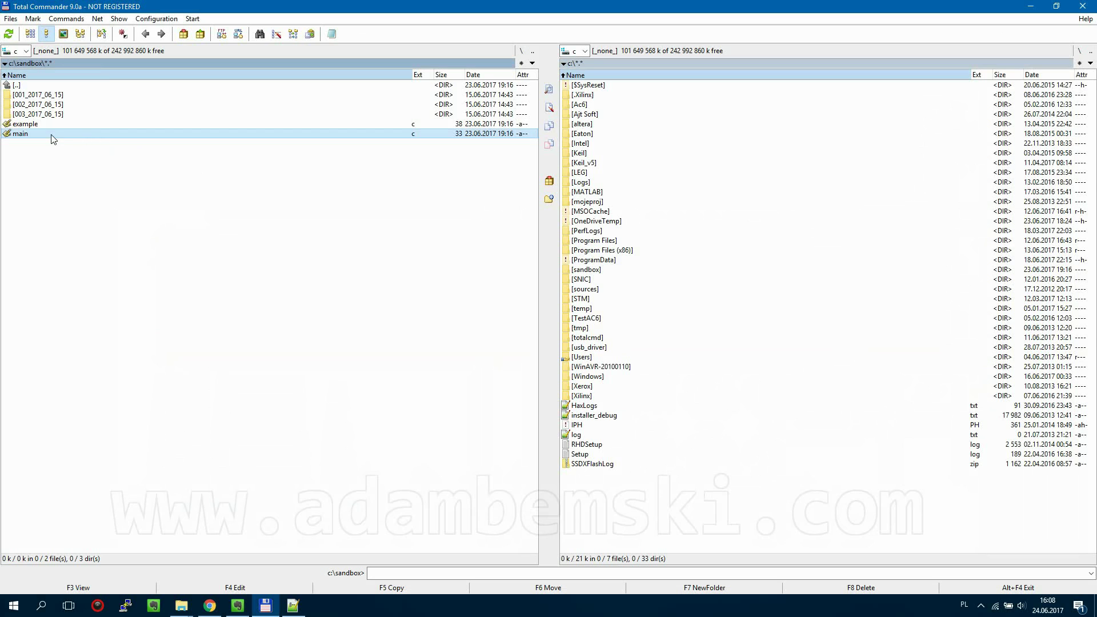
- Add main.c from the sandbox folder to the horizontal button bar as a shortcut
{"action": "left_click_drag", "start_coordinate": [55, 134], "coordinate": [351, 30]}
- Set the file size display to dynamic (x.xx k/M/G/T) in the tabstop options and apply it
{"action": "left_click", "coordinate": [163, 18]}
{"action": "left_click", "coordinate": [168, 33]}
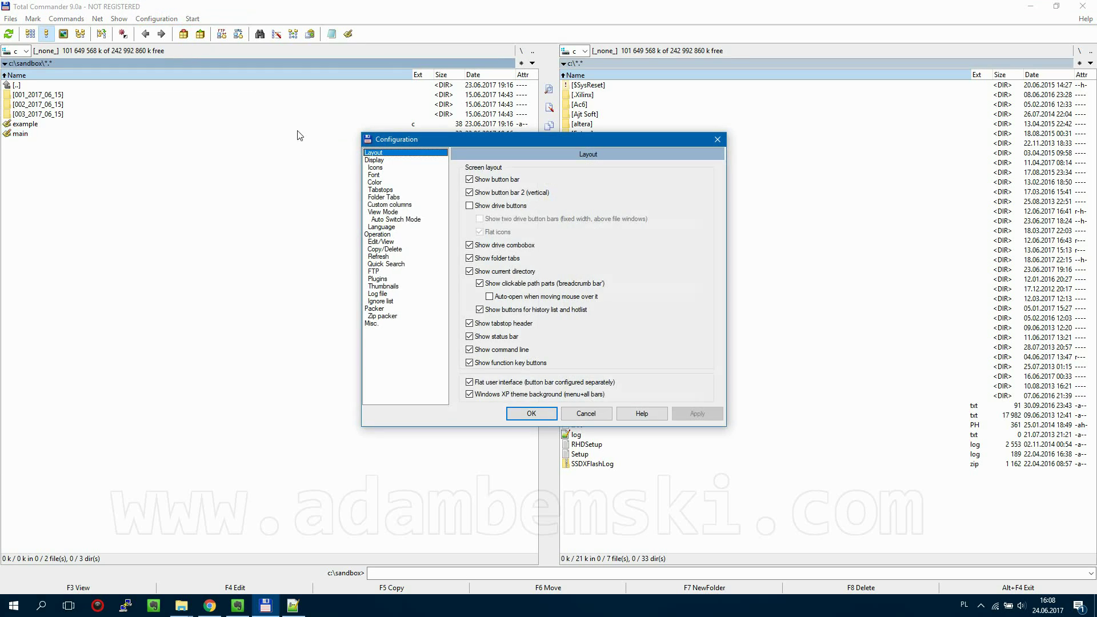
{"action": "left_click", "coordinate": [381, 191]}
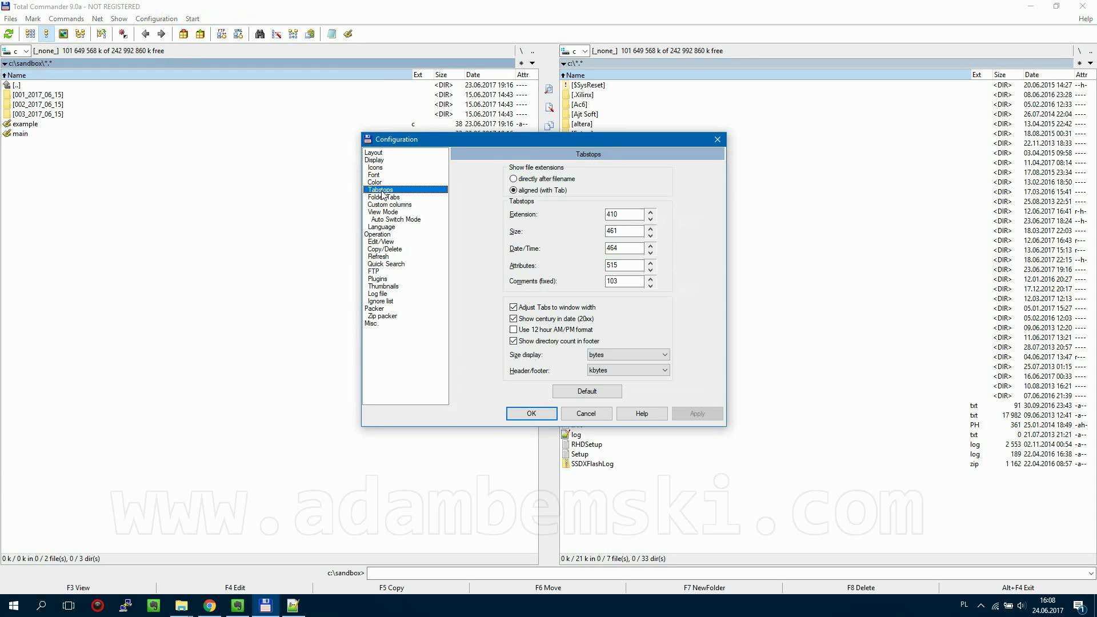
{"action": "left_click", "coordinate": [611, 355]}
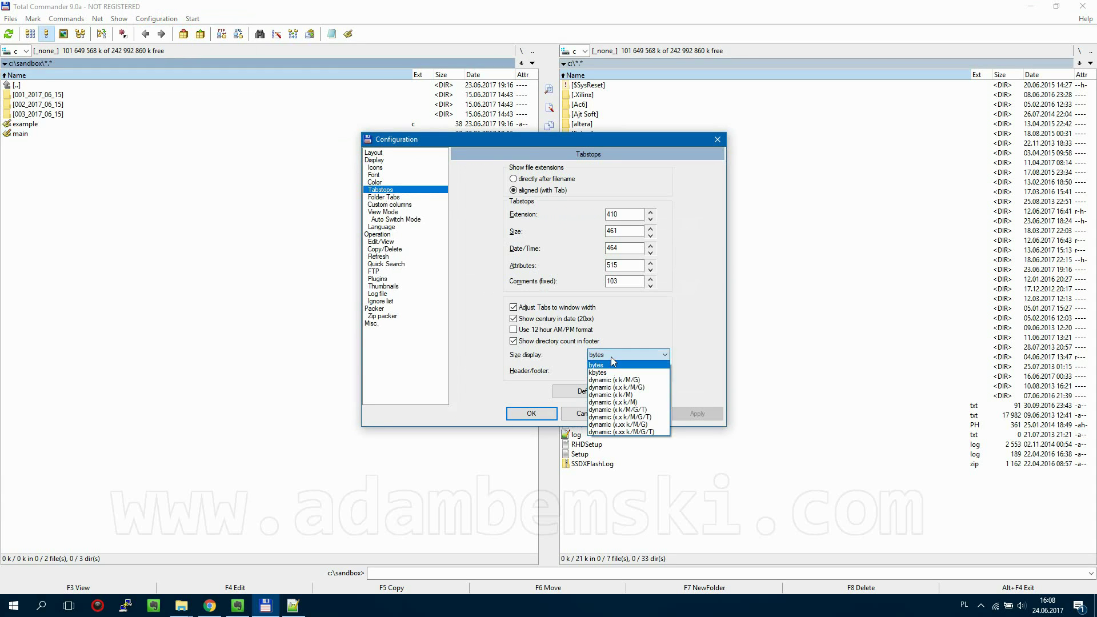
{"action": "left_click", "coordinate": [624, 432]}
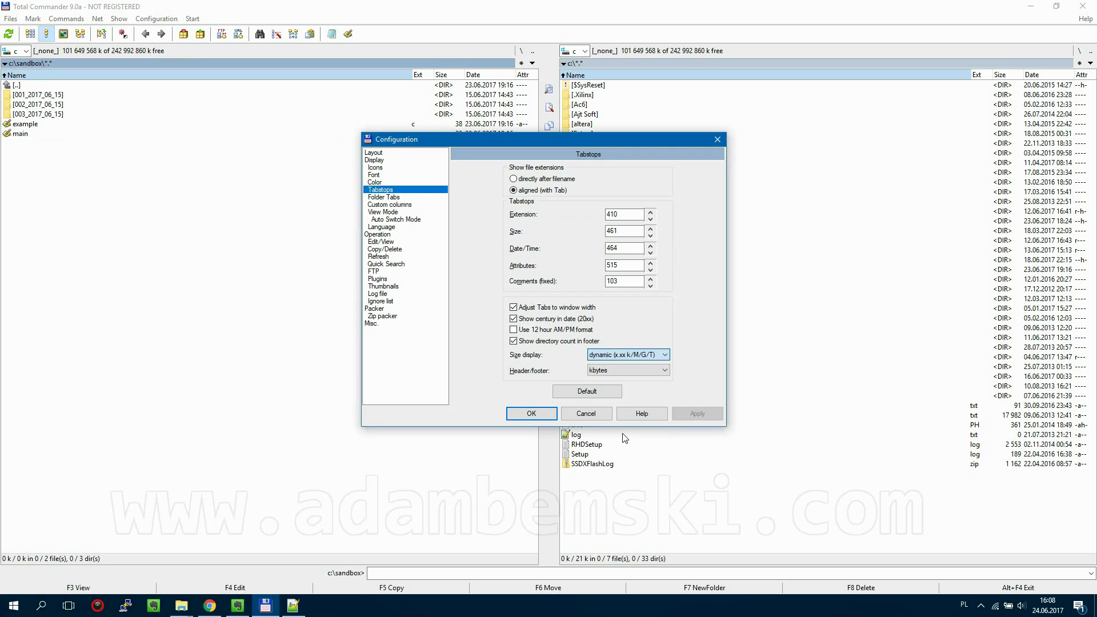
{"action": "left_click", "coordinate": [698, 414]}
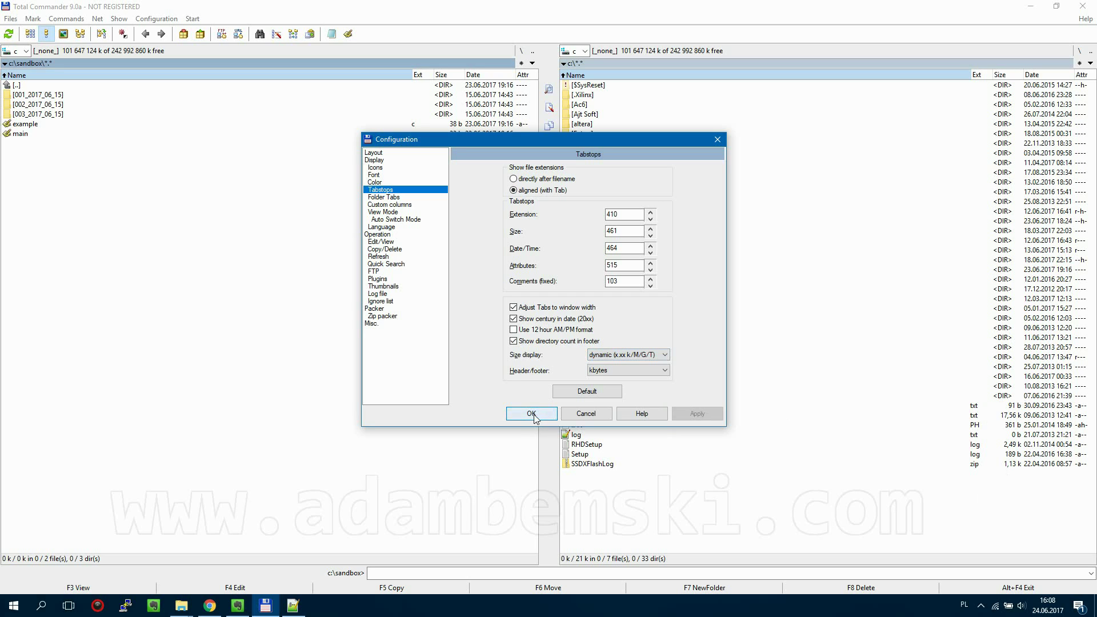
- Set Notepad++ as the default external viewer, confirm the configuration and open main.c in Notepad++
{"action": "left_click", "coordinate": [393, 243]}
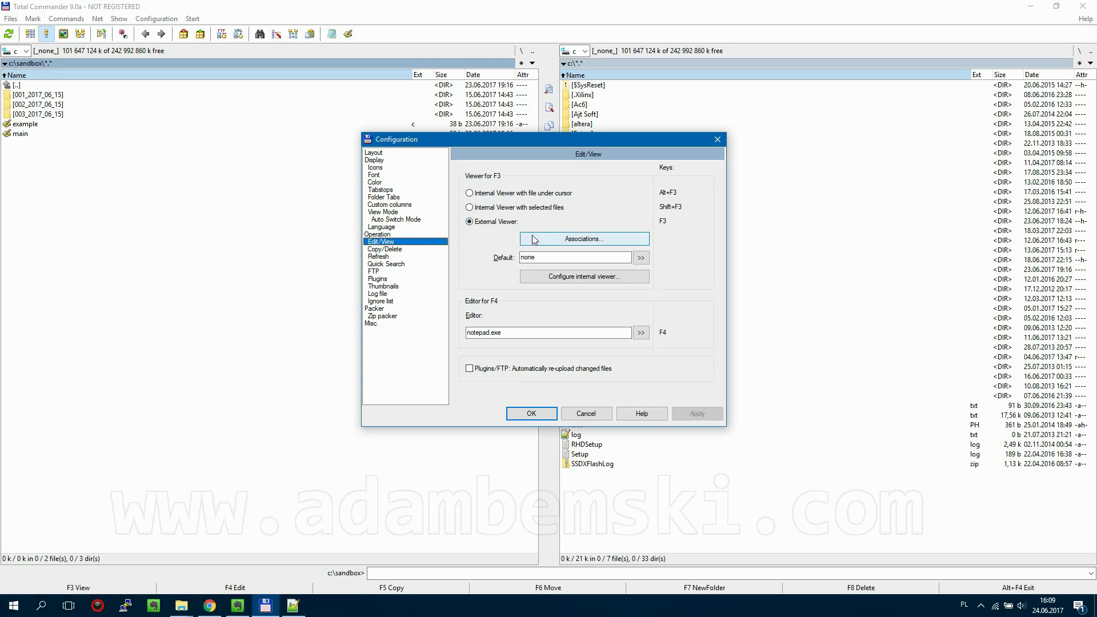
{"action": "left_click", "coordinate": [641, 257]}
{"action": "left_click", "coordinate": [739, 403]}
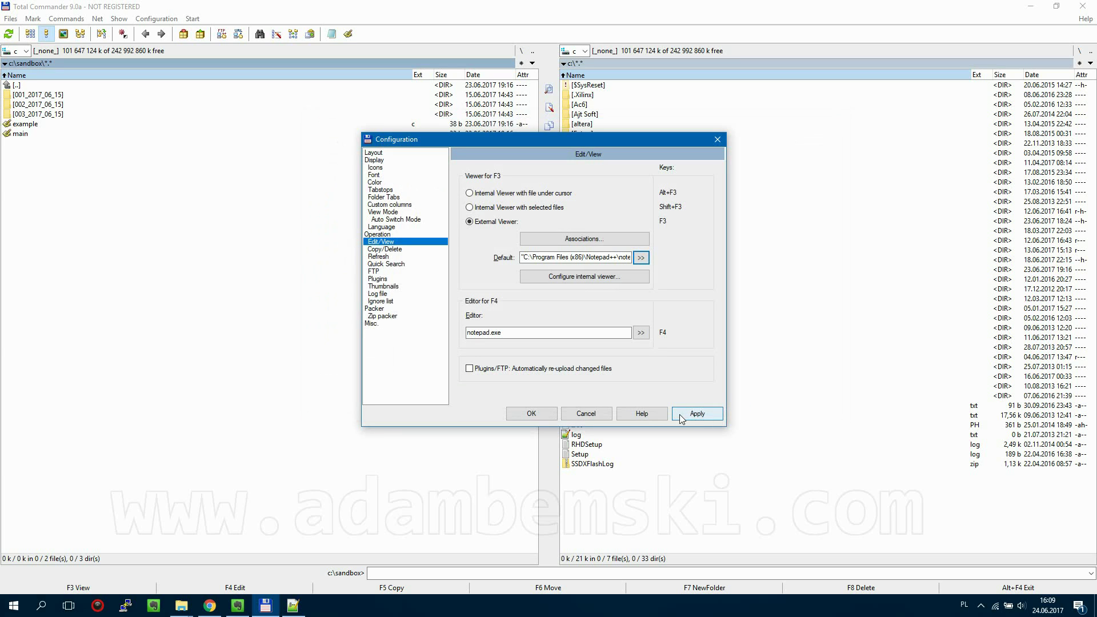
{"action": "left_click", "coordinate": [553, 413]}
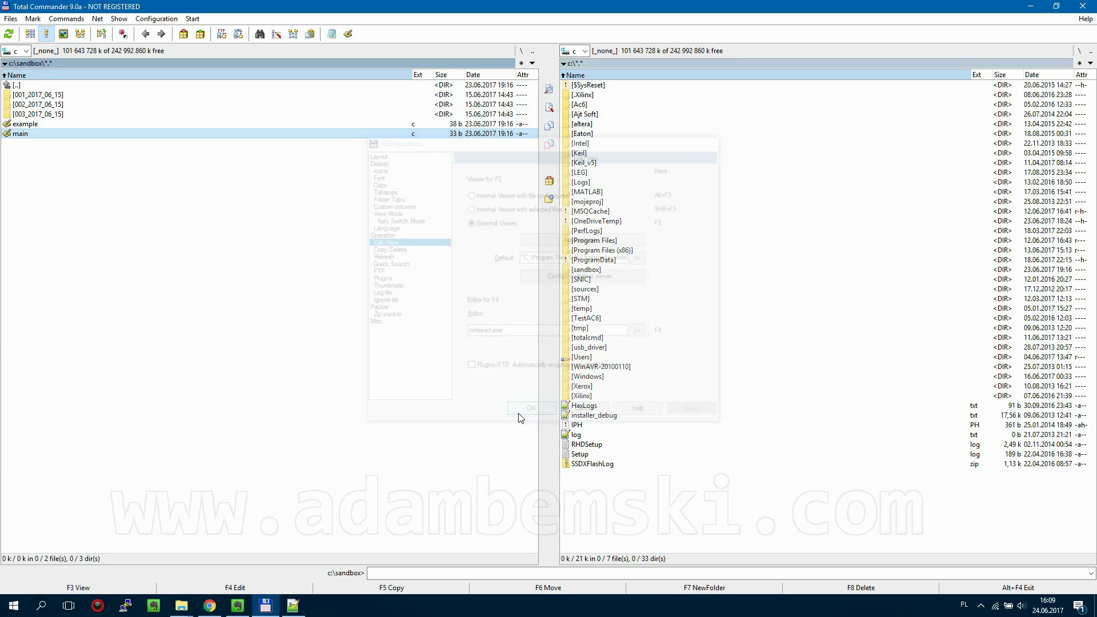
{"action": "key", "text": "F4"}
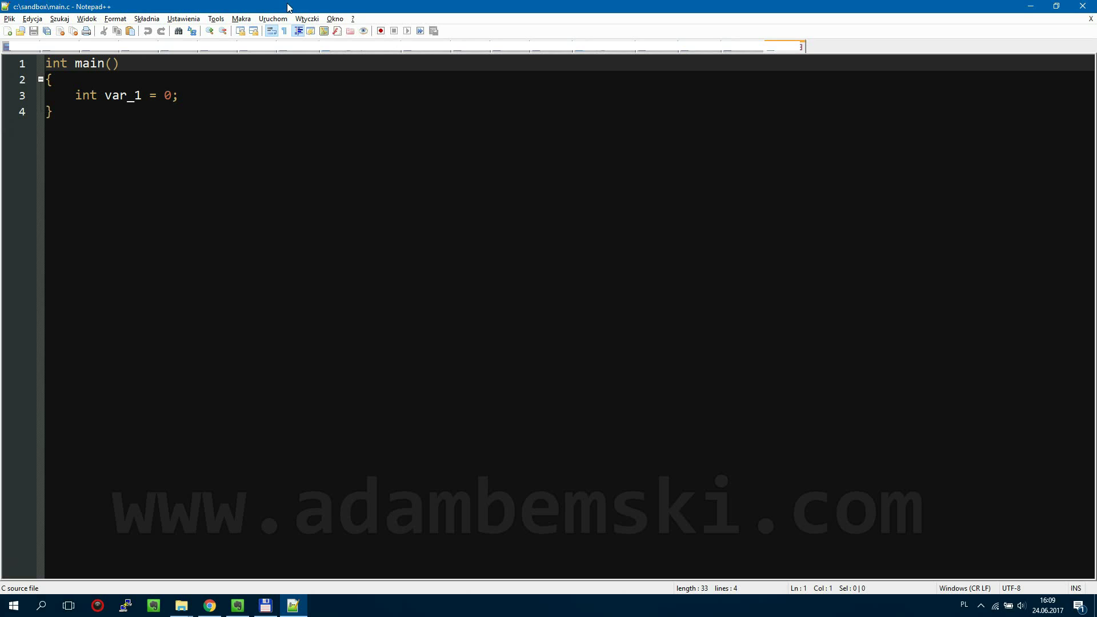